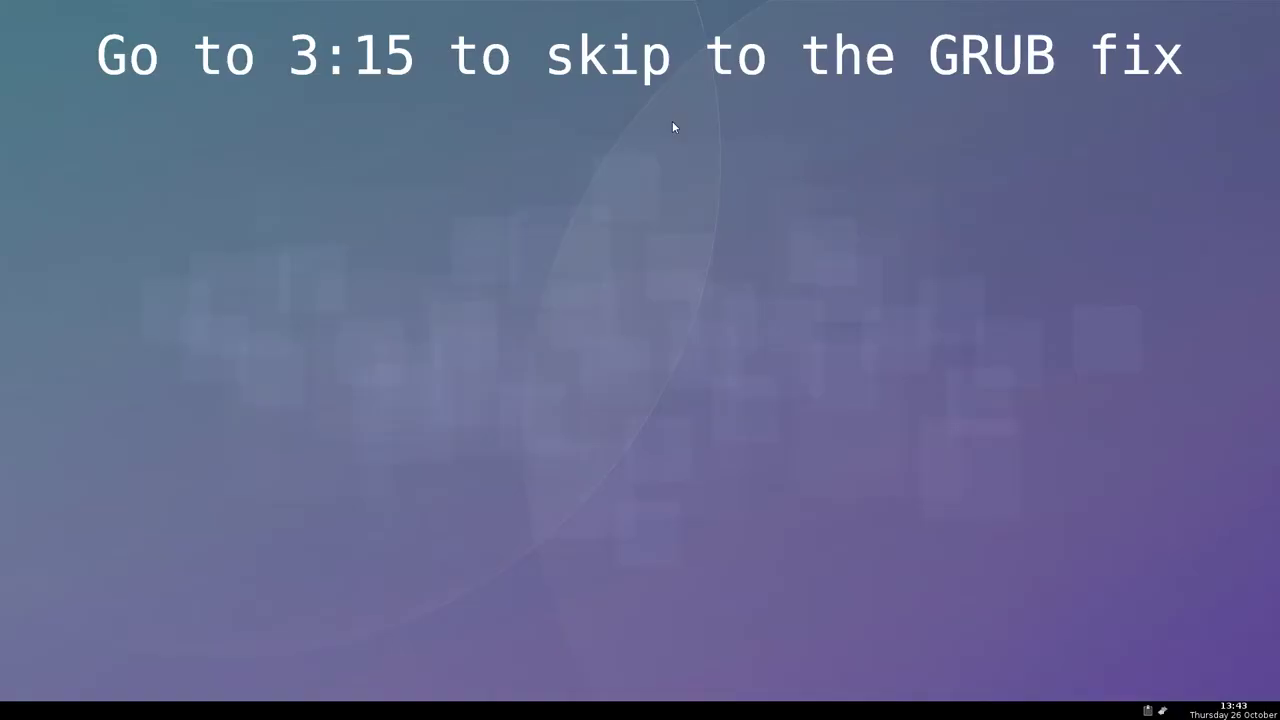
Step: Launch GParted from a terminal with sudo gparted, authenticating with the account password, and enlarge its window
{"action": "left_click", "coordinate": [27, 240]}
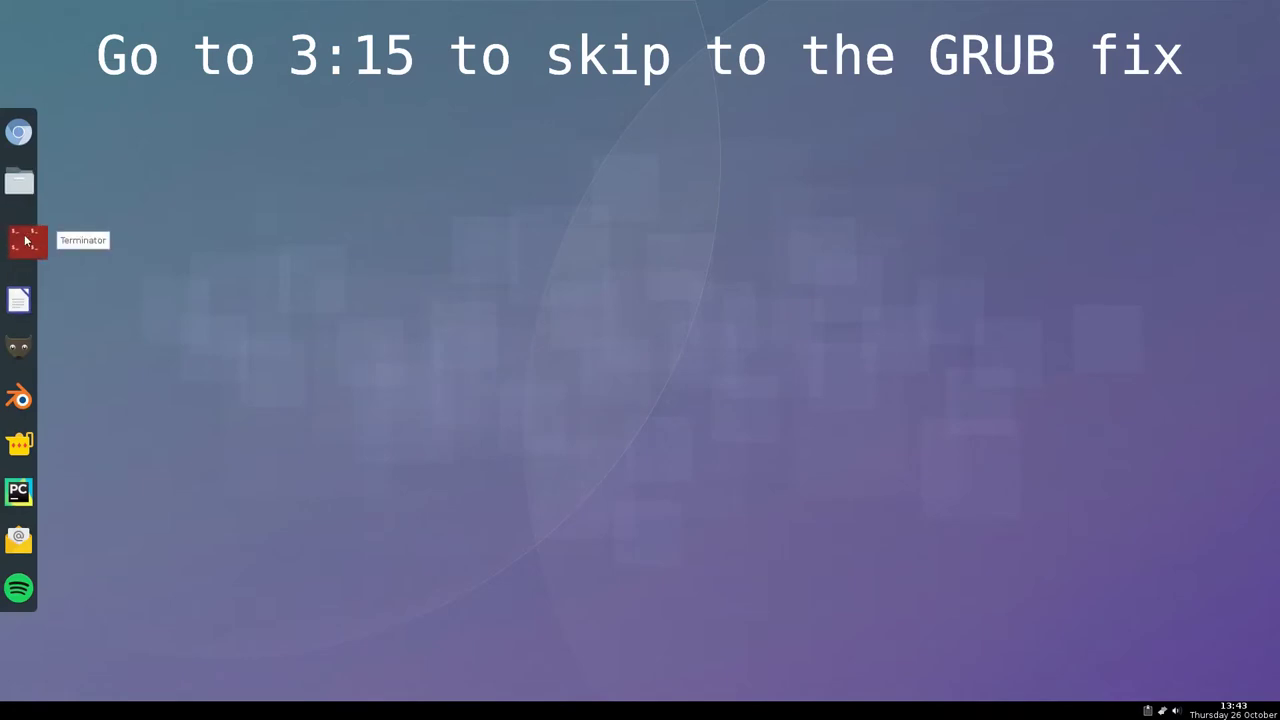
{"action": "type", "text": "sudo gparted"}
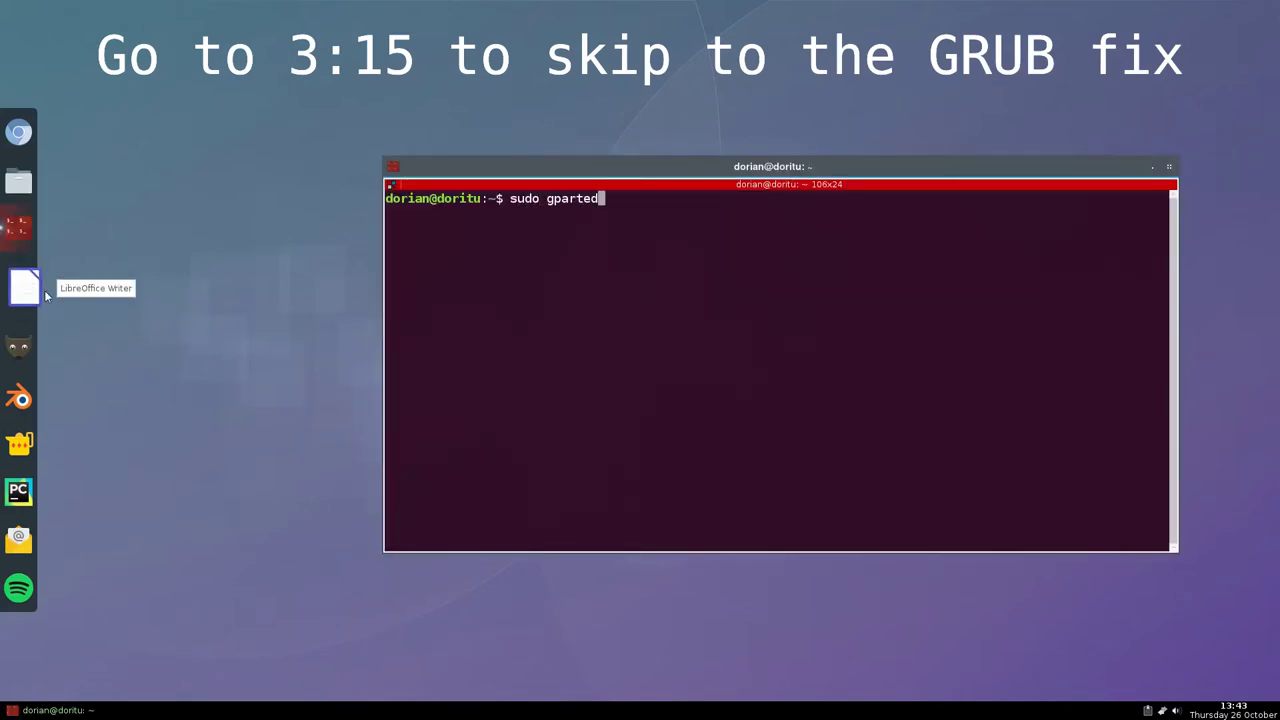
{"action": "key", "text": "Return"}
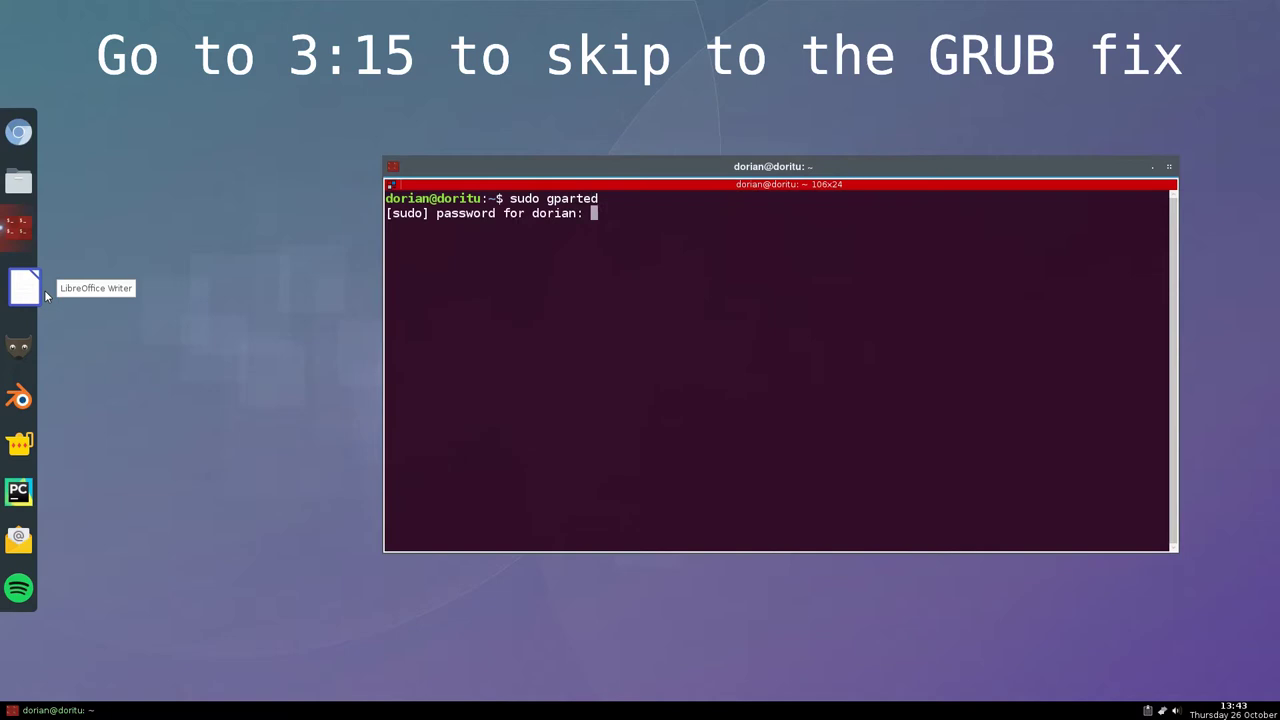
{"action": "key", "text": "Return"}
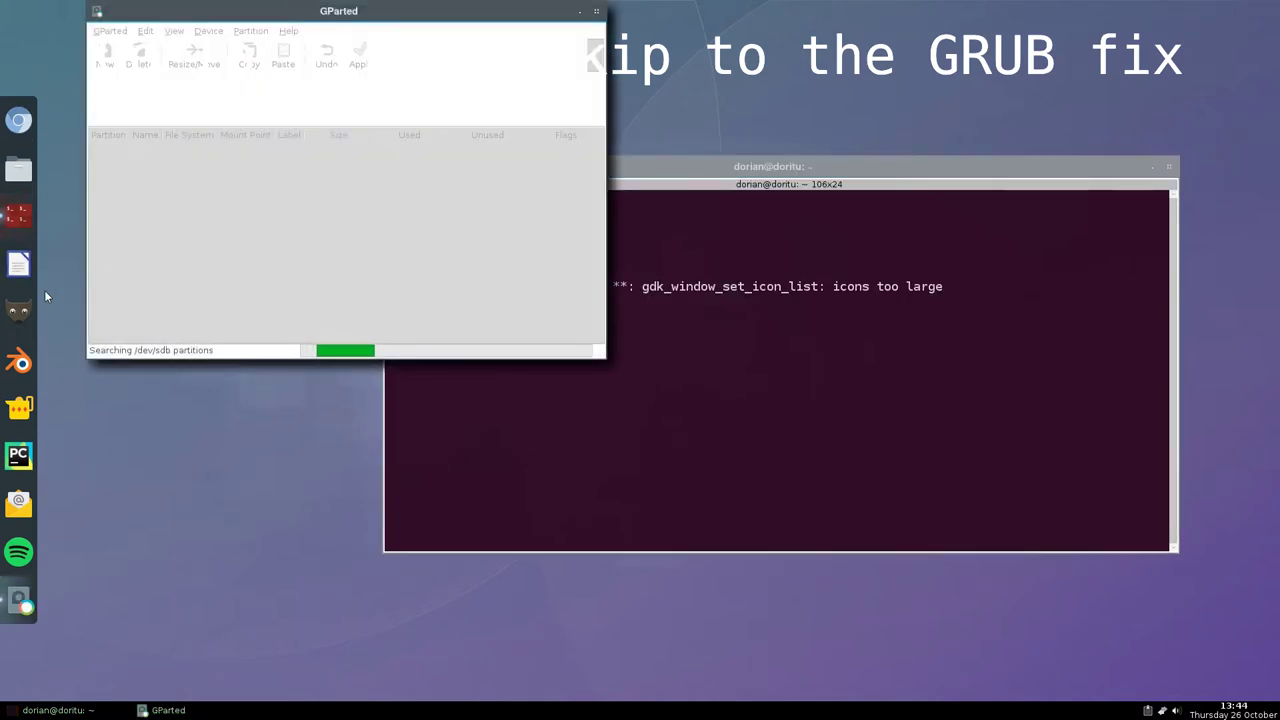
{"action": "left_click_drag", "start_coordinate": [489, 11], "coordinate": [707, 69]}
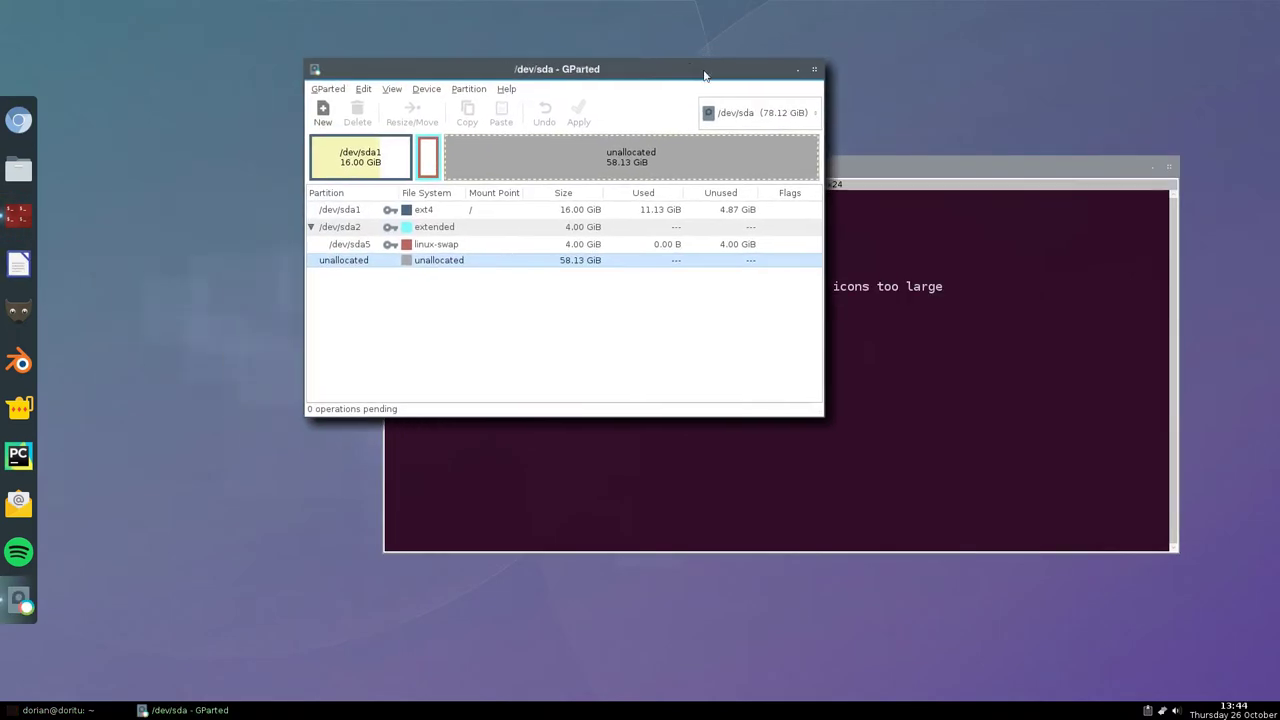
{"action": "left_click_drag", "start_coordinate": [816, 411], "coordinate": [1120, 604]}
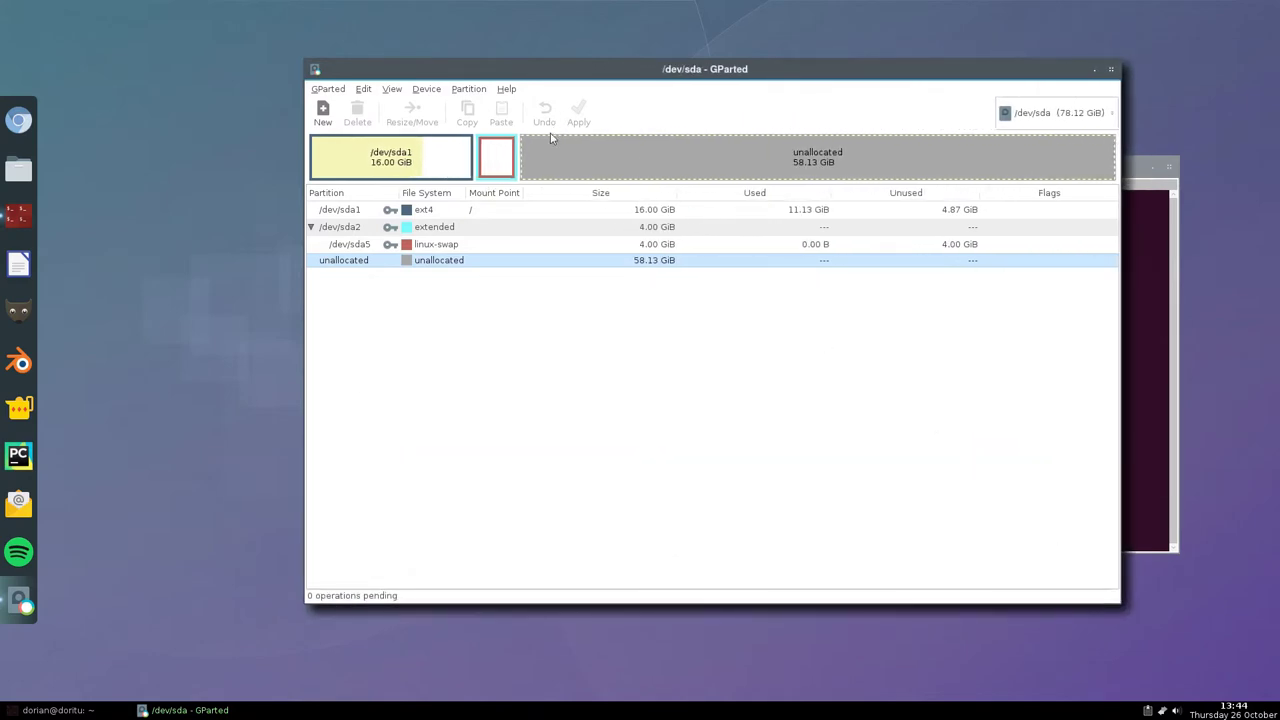
Step: Turn off swap on the linux-swap partition /dev/sda5
{"action": "left_click", "coordinate": [442, 229]}
{"action": "right_click", "coordinate": [444, 232]}
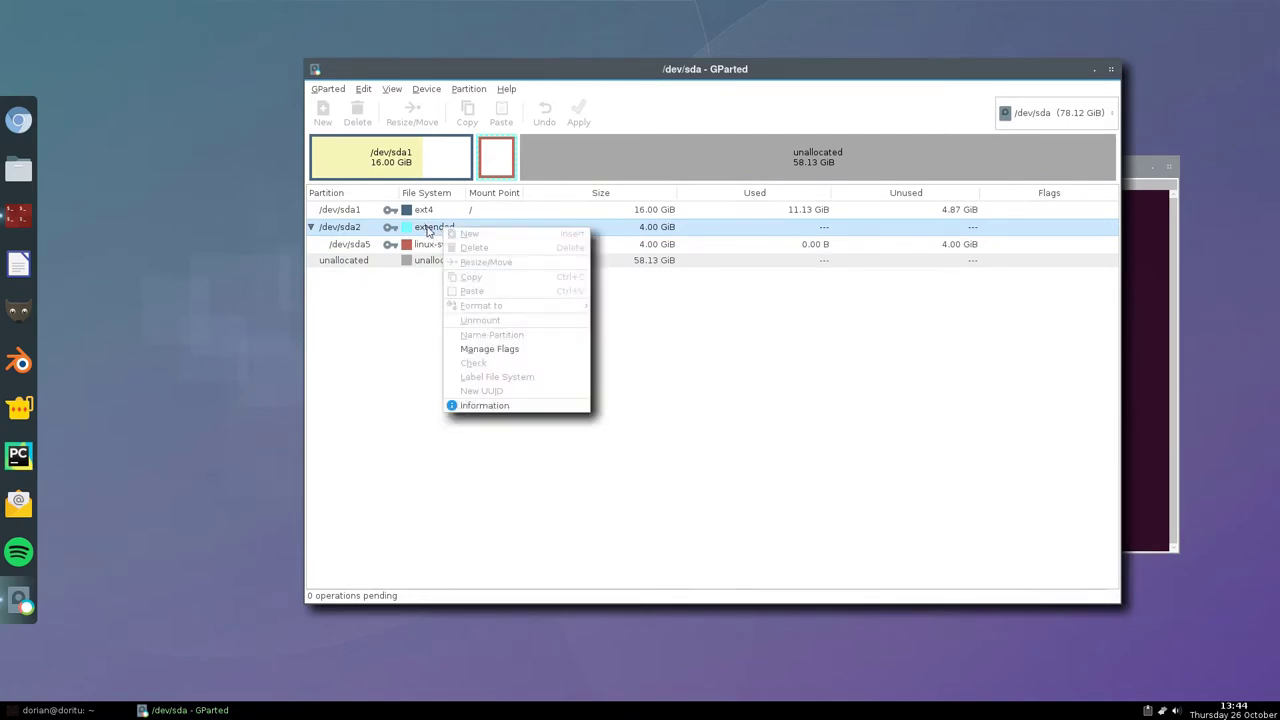
{"action": "left_click", "coordinate": [428, 250]}
{"action": "right_click", "coordinate": [428, 250]}
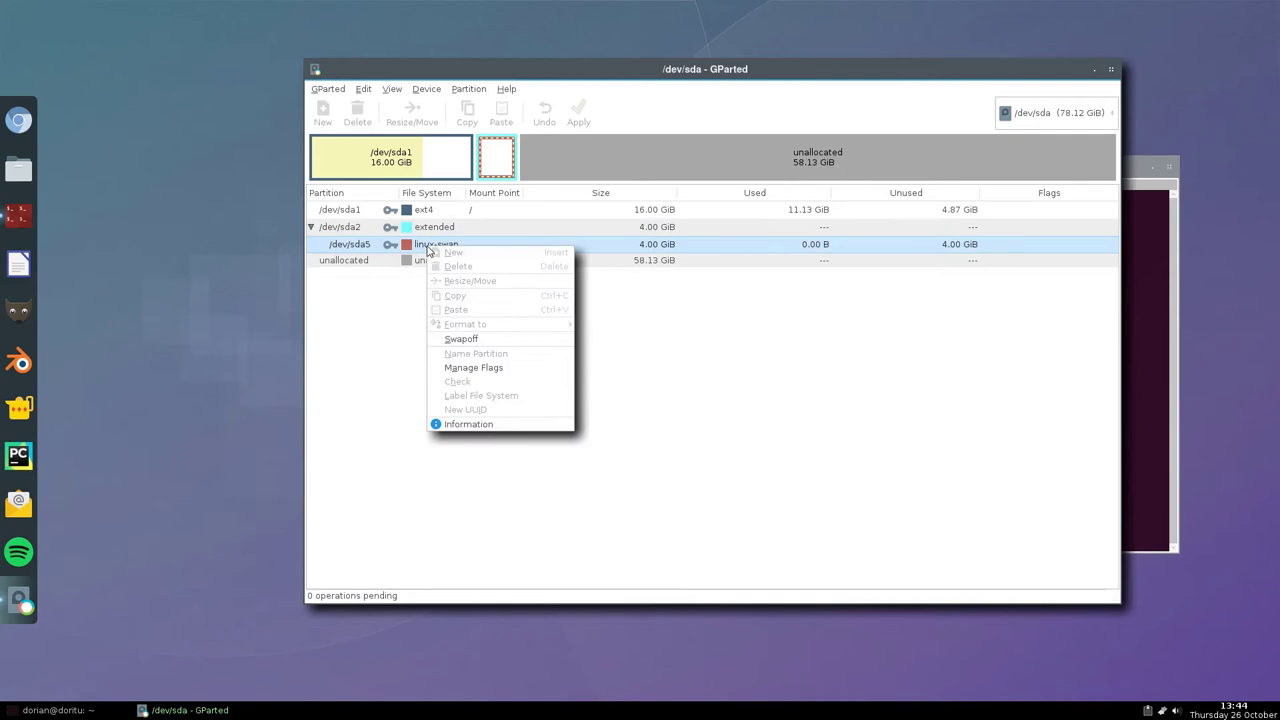
{"action": "left_click", "coordinate": [416, 250]}
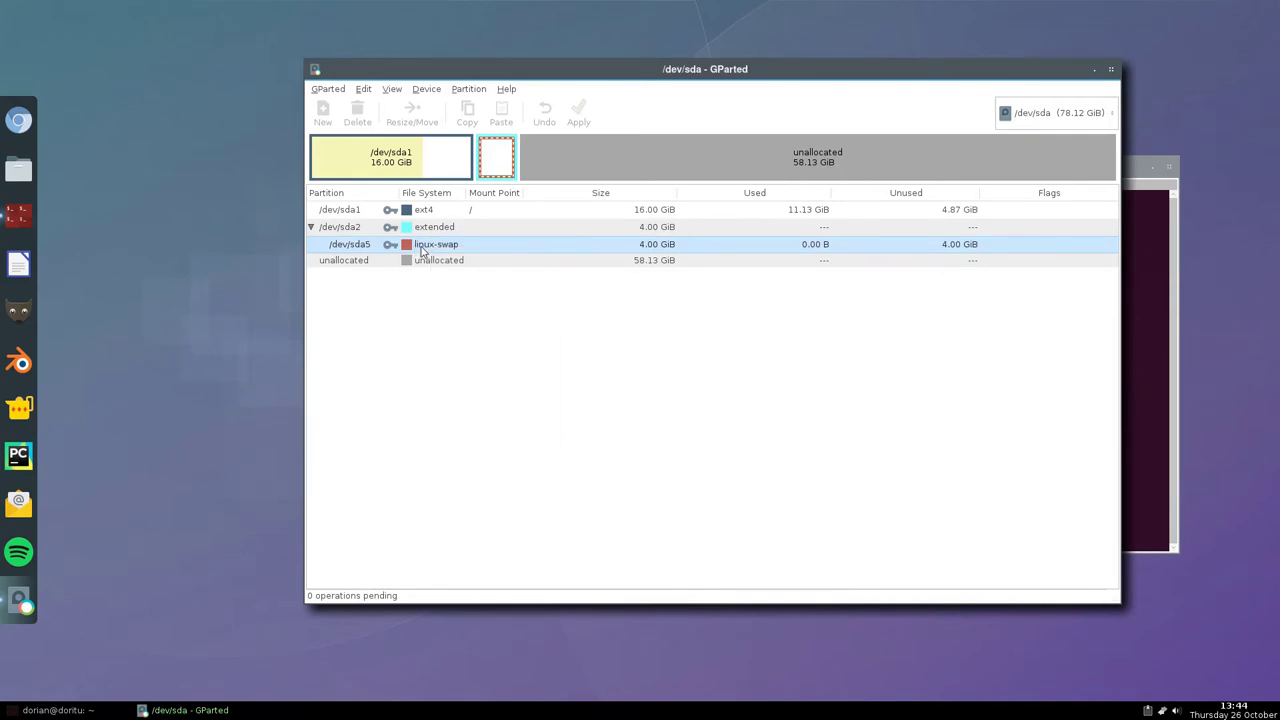
{"action": "right_click", "coordinate": [422, 250]}
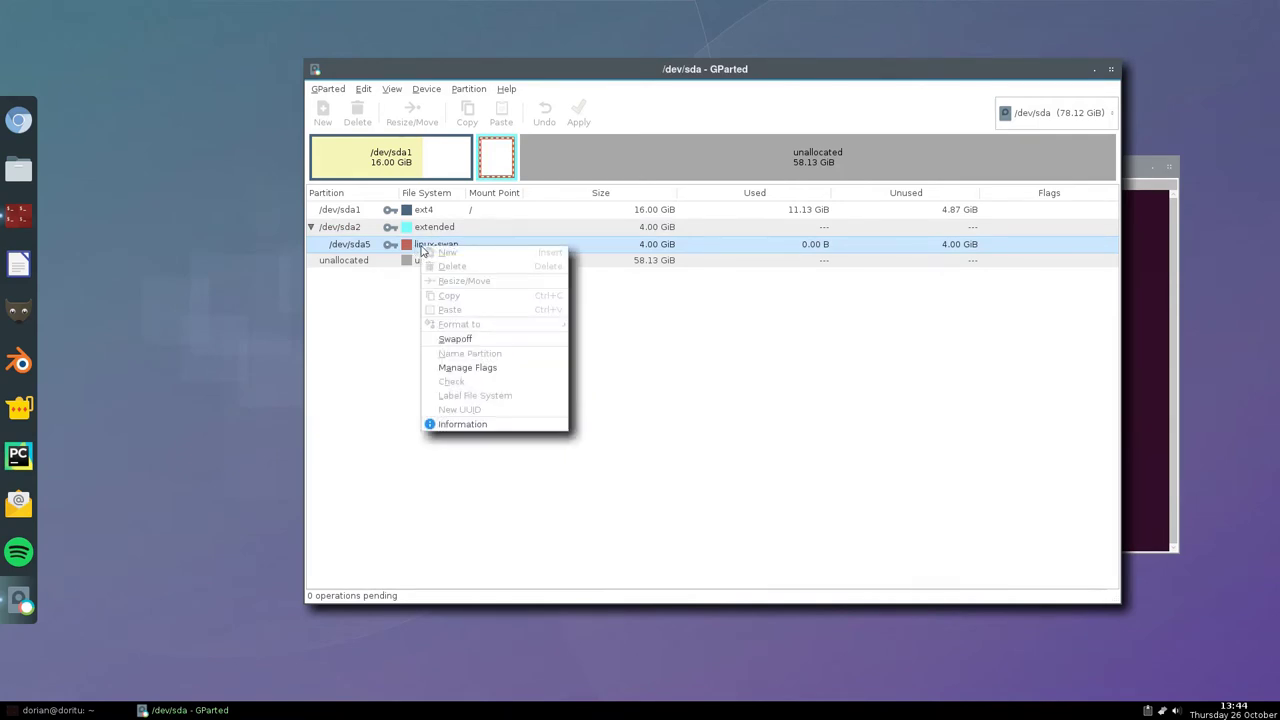
{"action": "left_click", "coordinate": [472, 340]}
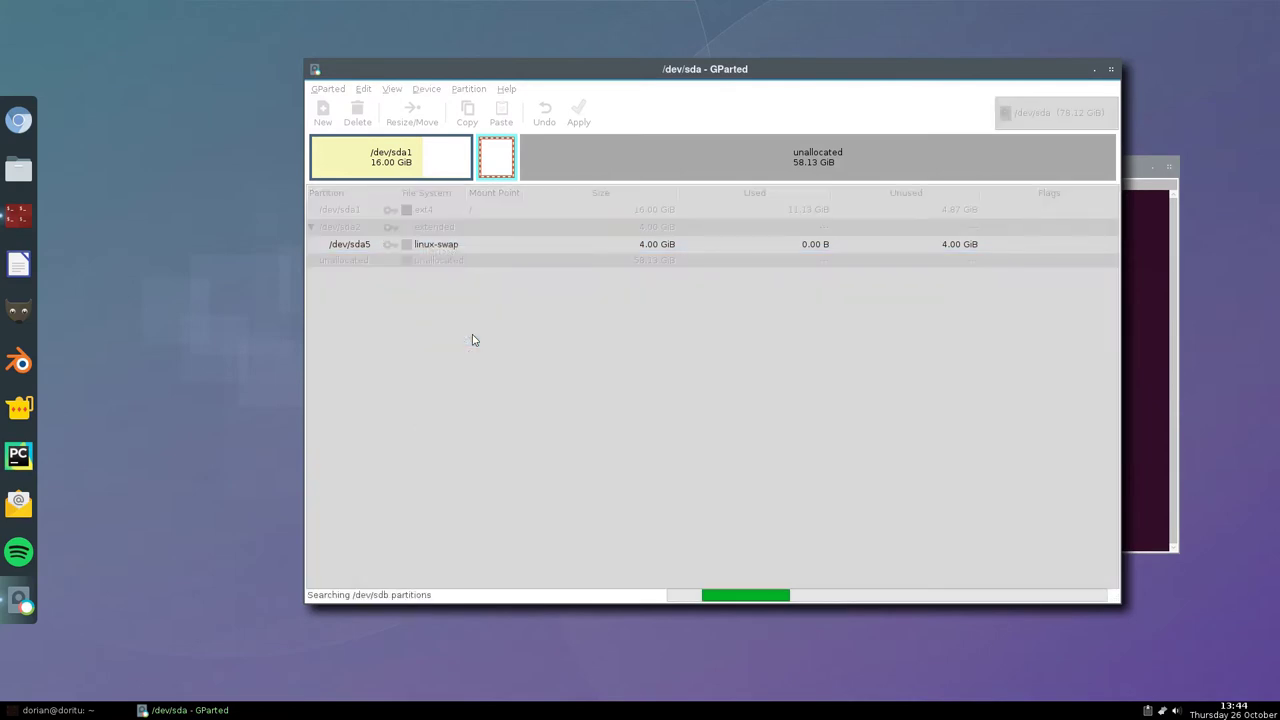
Step: Queue a resize of the extended partition /dev/sda2 to about 17303 MiB, growing it into the unallocated space
{"action": "left_click", "coordinate": [464, 227]}
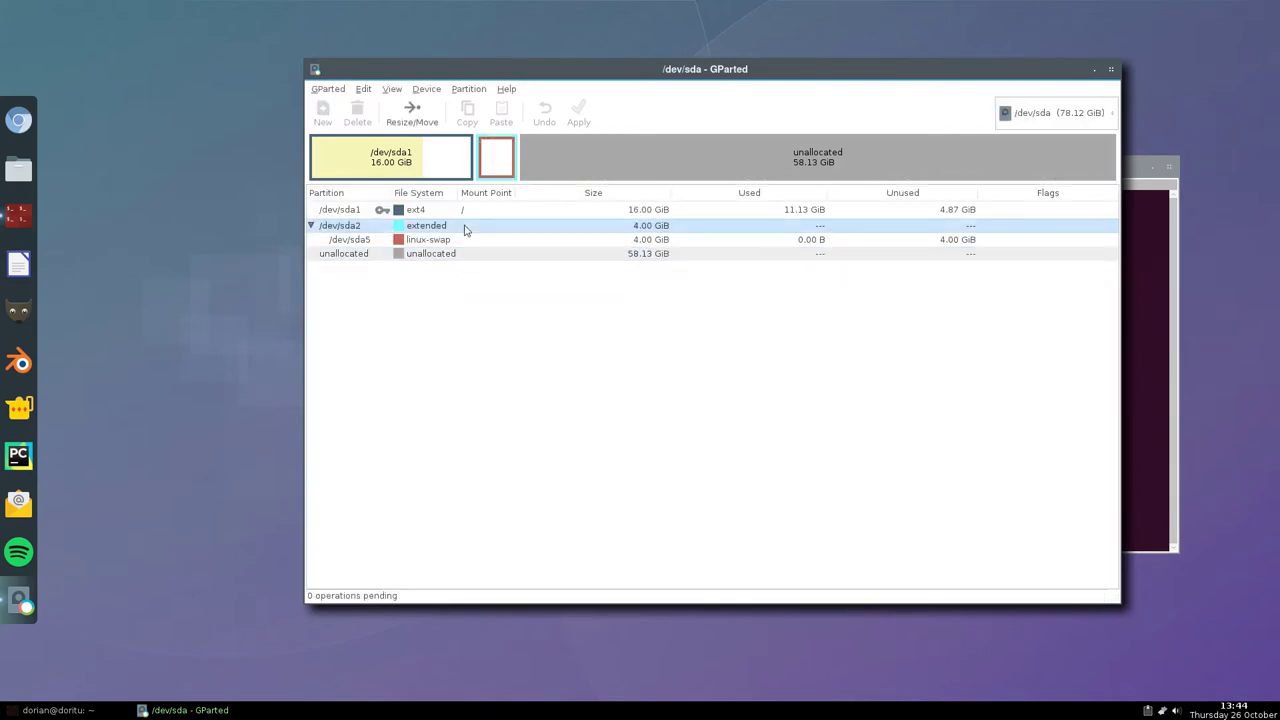
{"action": "right_click", "coordinate": [465, 226]}
{"action": "left_click", "coordinate": [492, 257]}
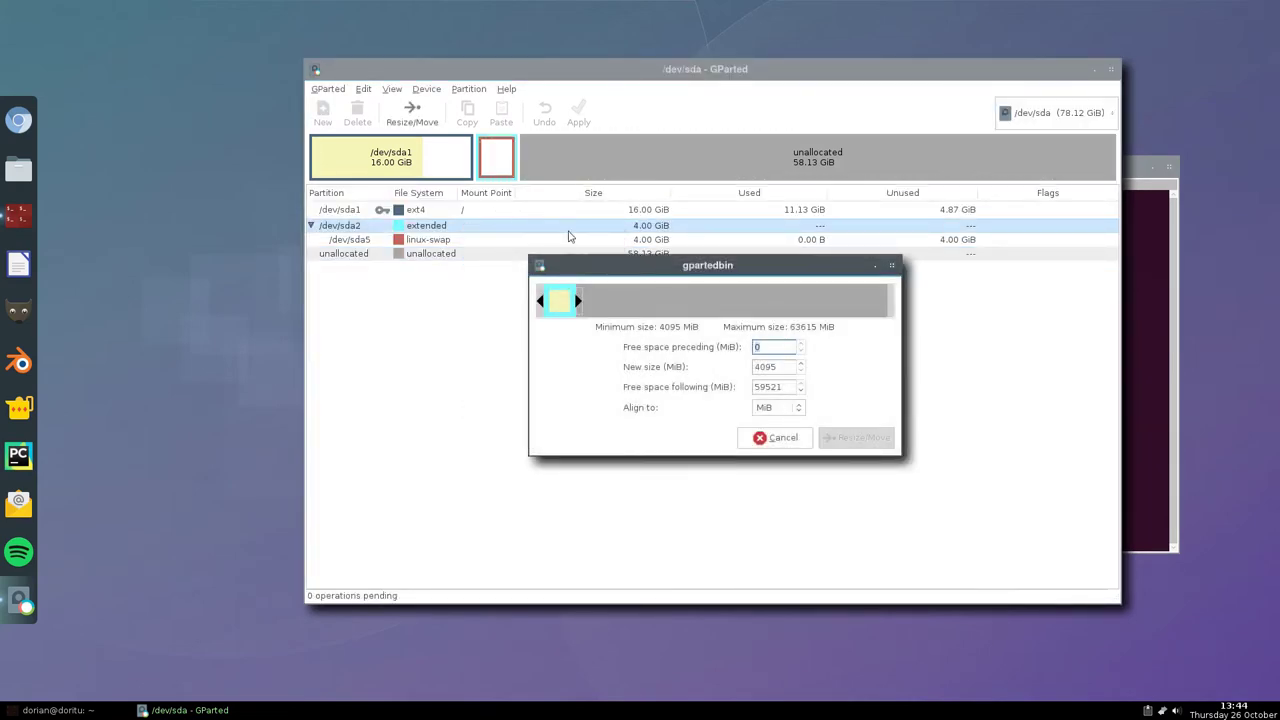
{"action": "left_click_drag", "start_coordinate": [579, 300], "coordinate": [645, 300]}
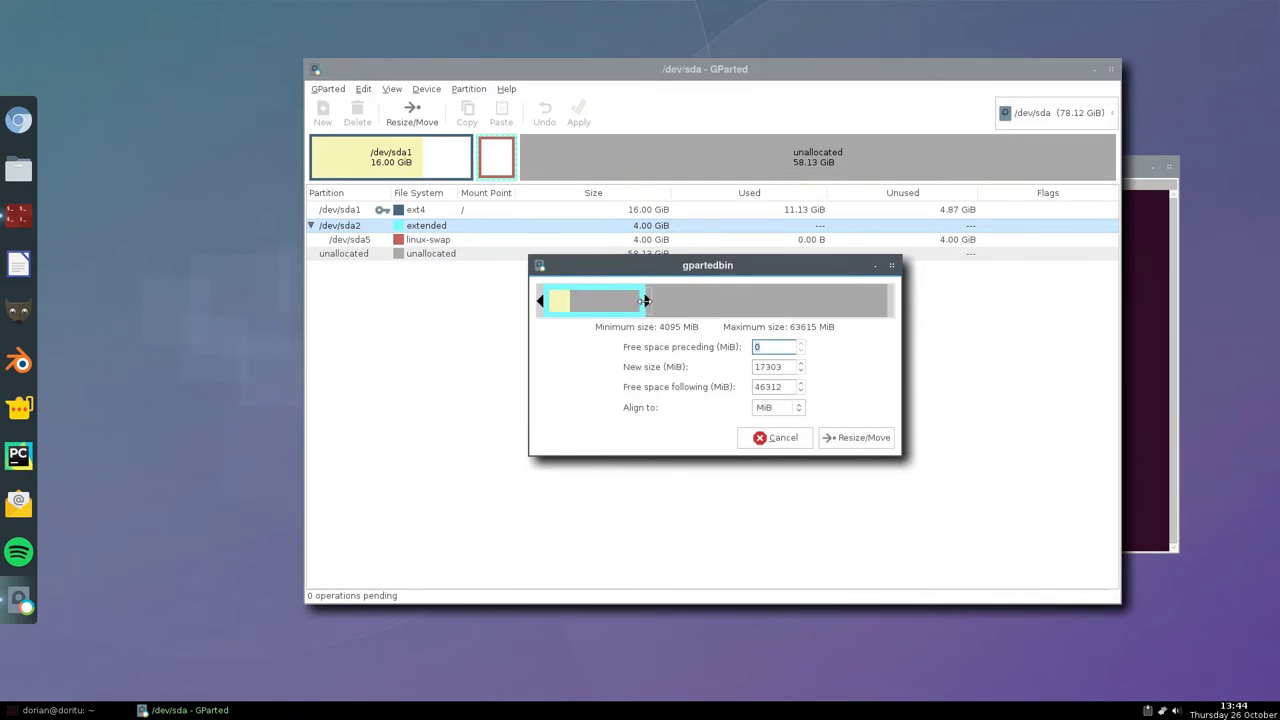
{"action": "left_click", "coordinate": [851, 440]}
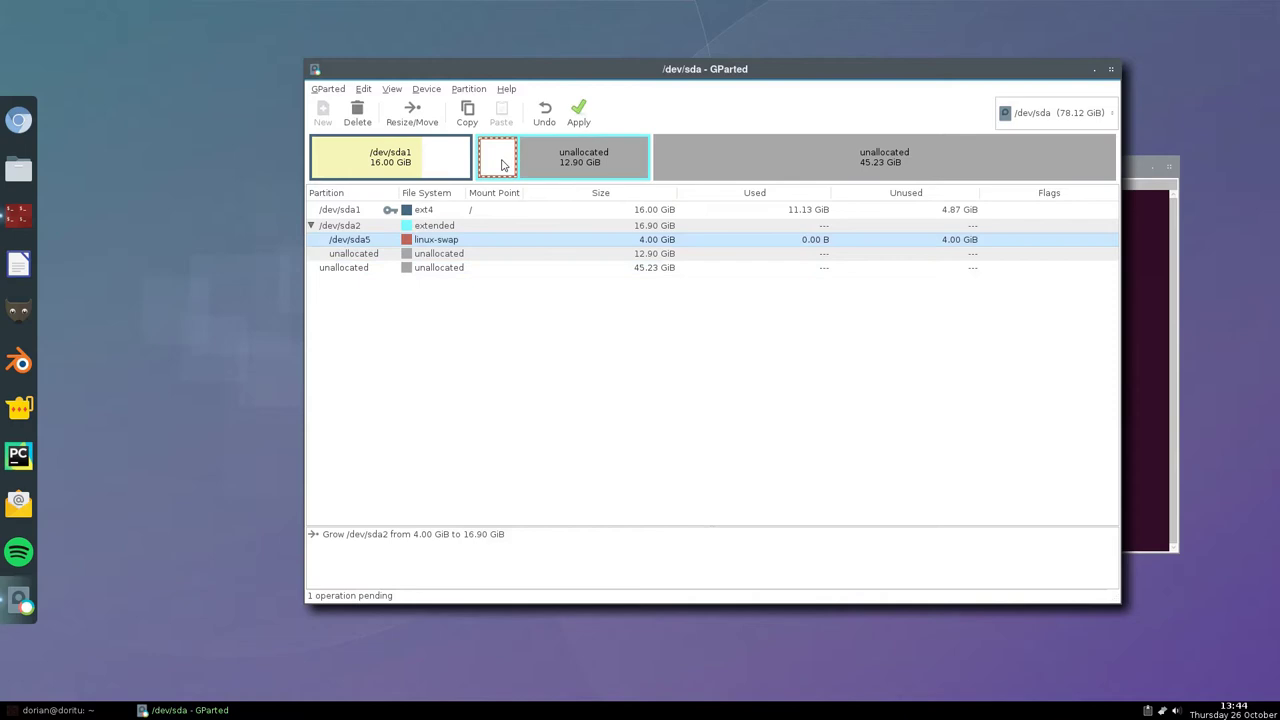
Step: Queue moving and growing the swap partition /dev/sda5 to about 6160 MiB, with about 6748 MiB of free space preceding
{"action": "left_click", "coordinate": [505, 164]}
{"action": "right_click", "coordinate": [504, 162]}
{"action": "left_click", "coordinate": [530, 194]}
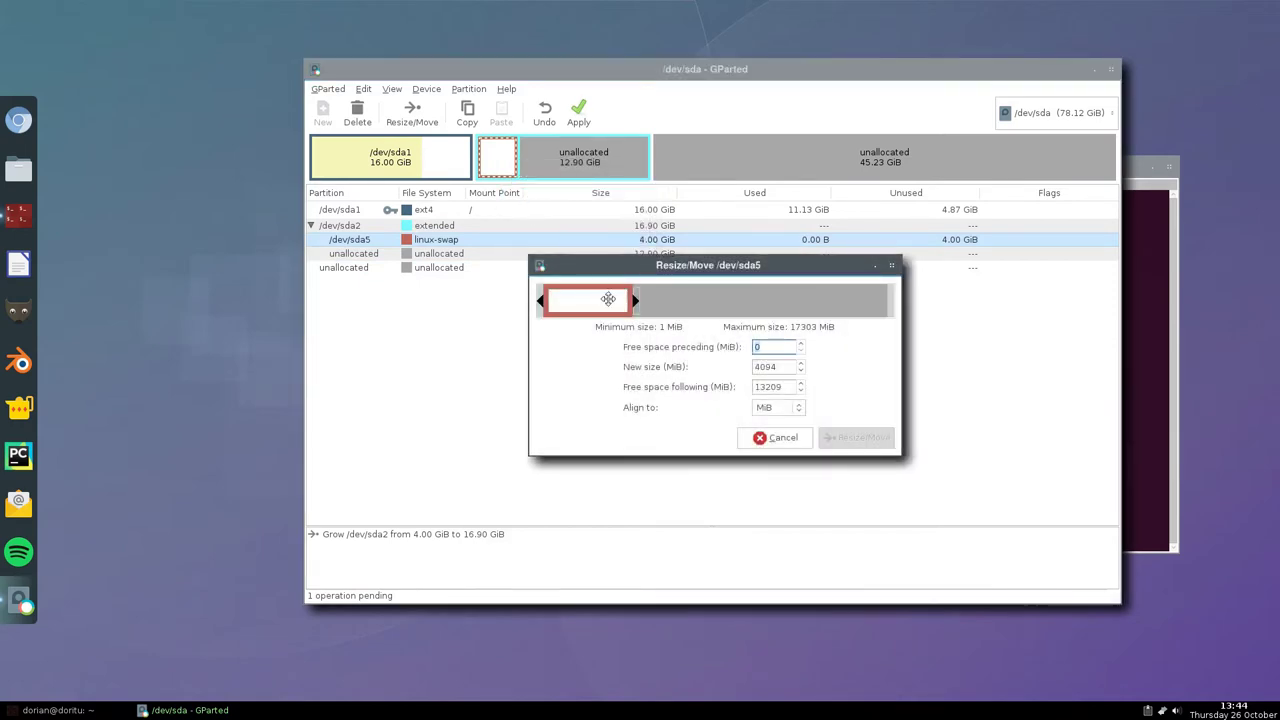
{"action": "left_click_drag", "start_coordinate": [588, 300], "coordinate": [684, 300]}
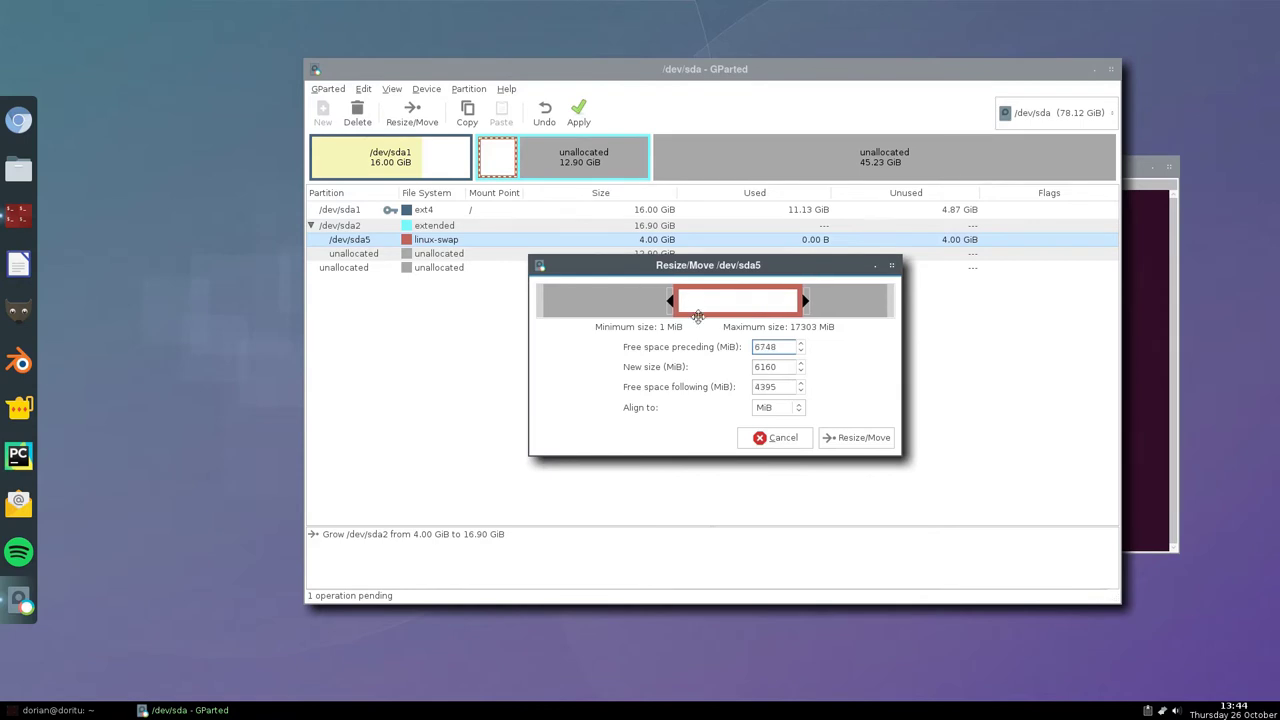
{"action": "left_click", "coordinate": [846, 438]}
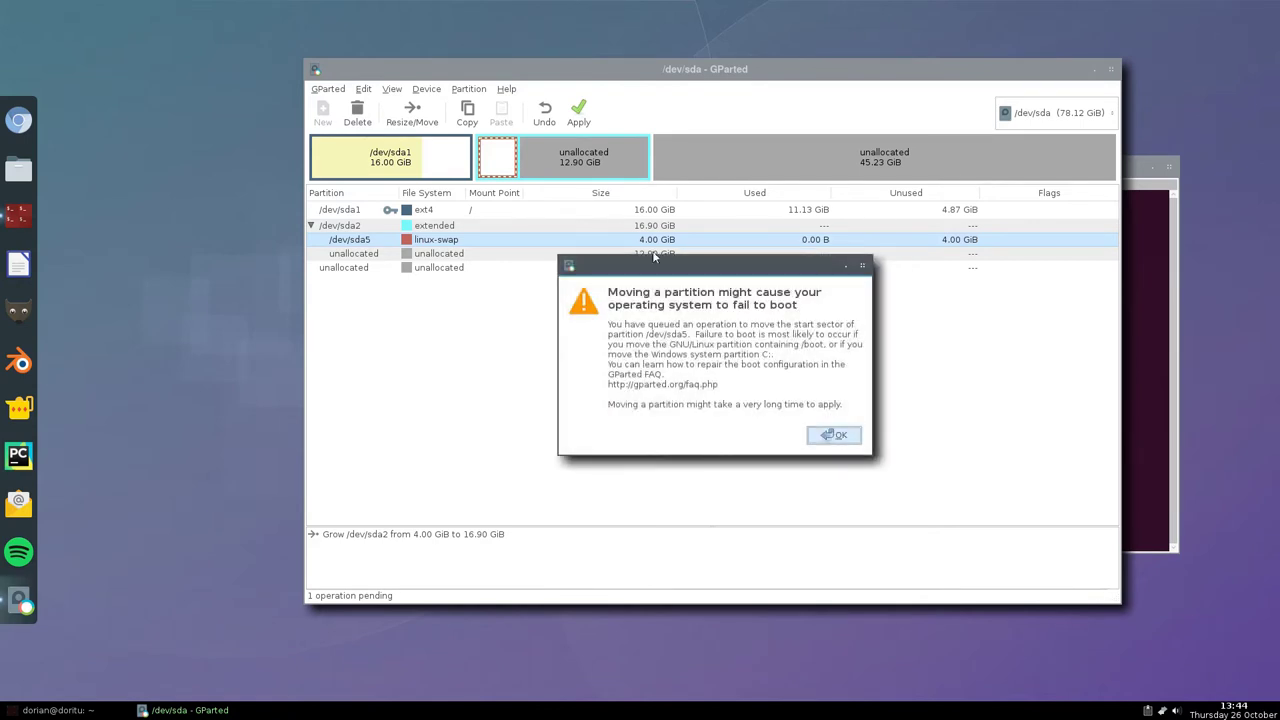
{"action": "left_click", "coordinate": [818, 436]}
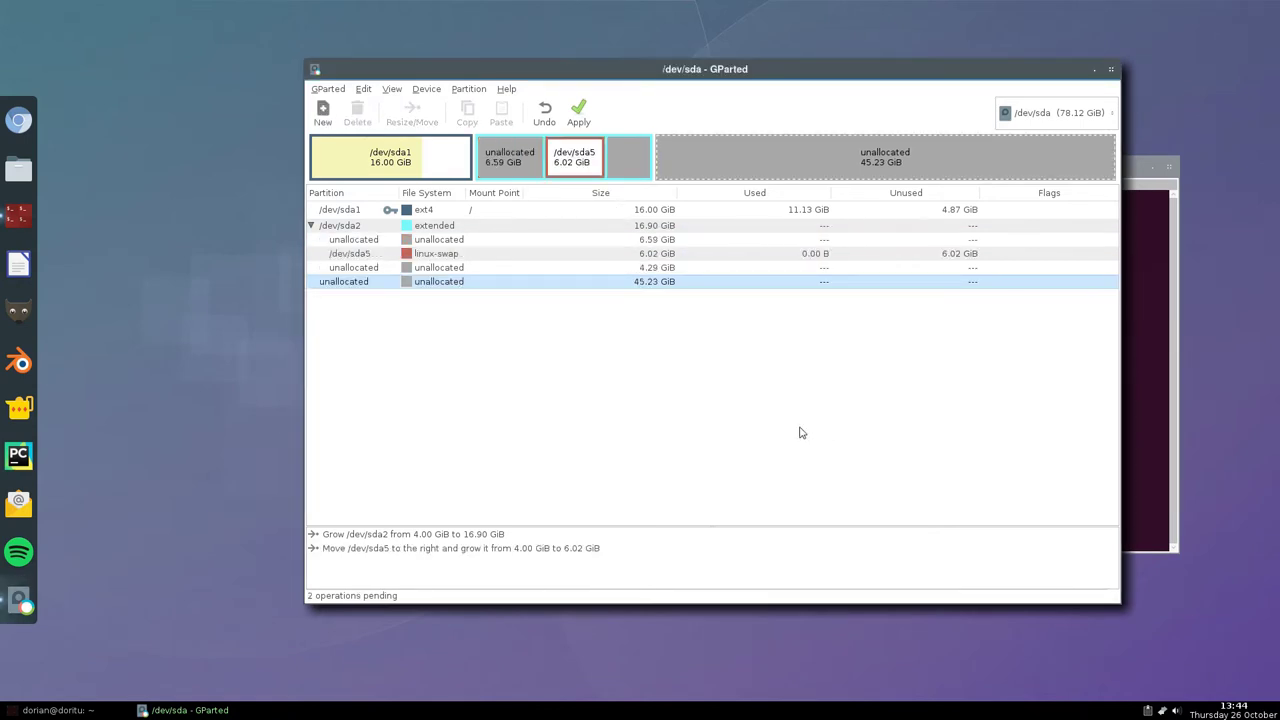
Step: Undo both pending partition operations and turn swap back on for /dev/sda5
{"action": "left_click", "coordinate": [544, 117]}
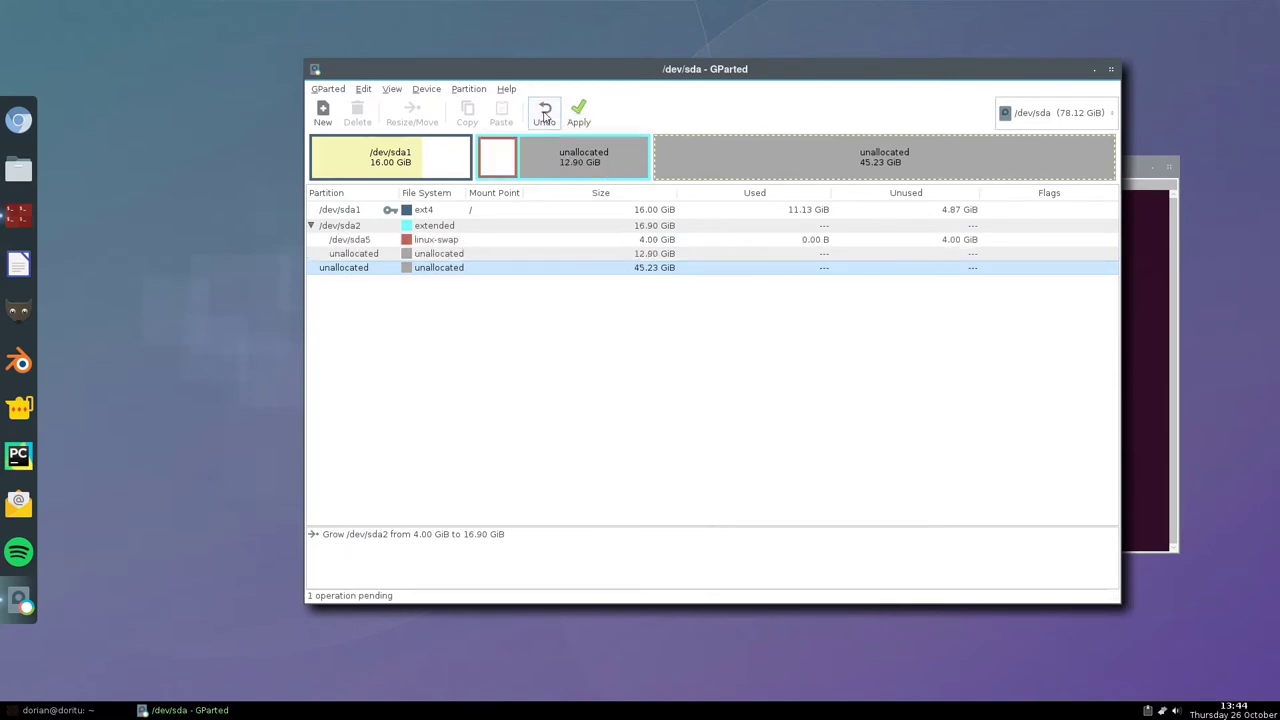
{"action": "left_click", "coordinate": [544, 117]}
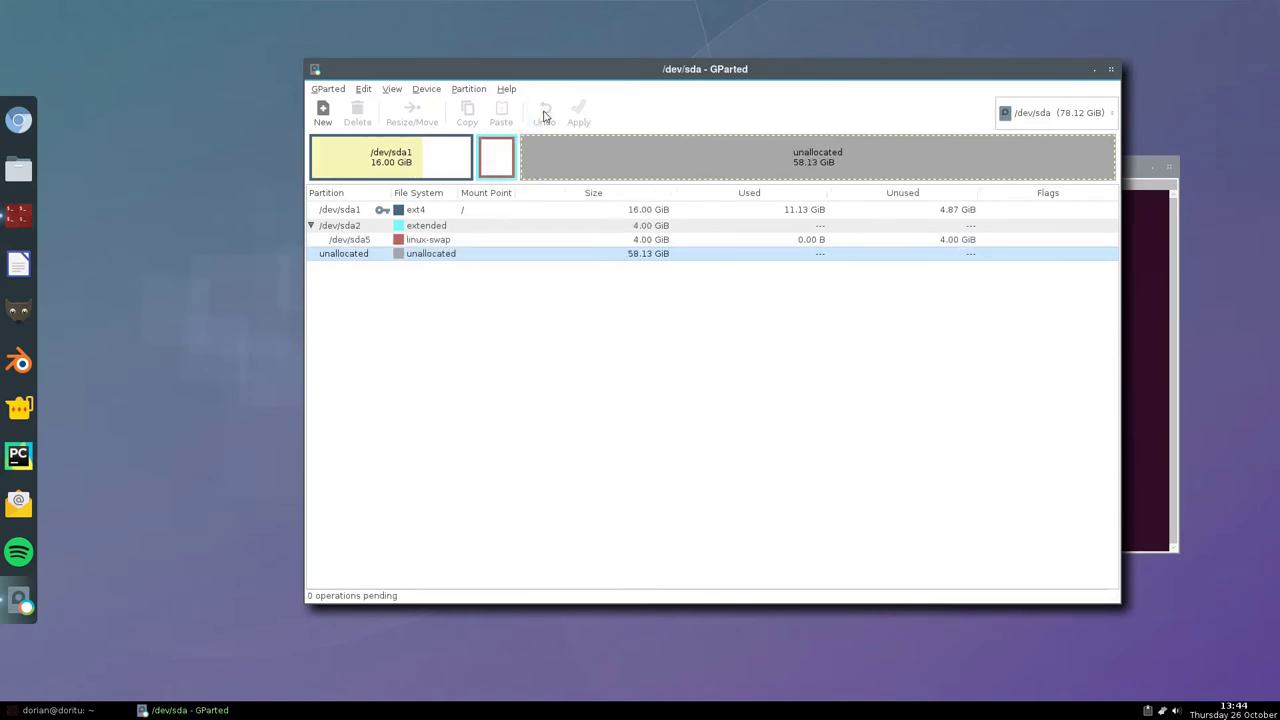
{"action": "right_click", "coordinate": [420, 241]}
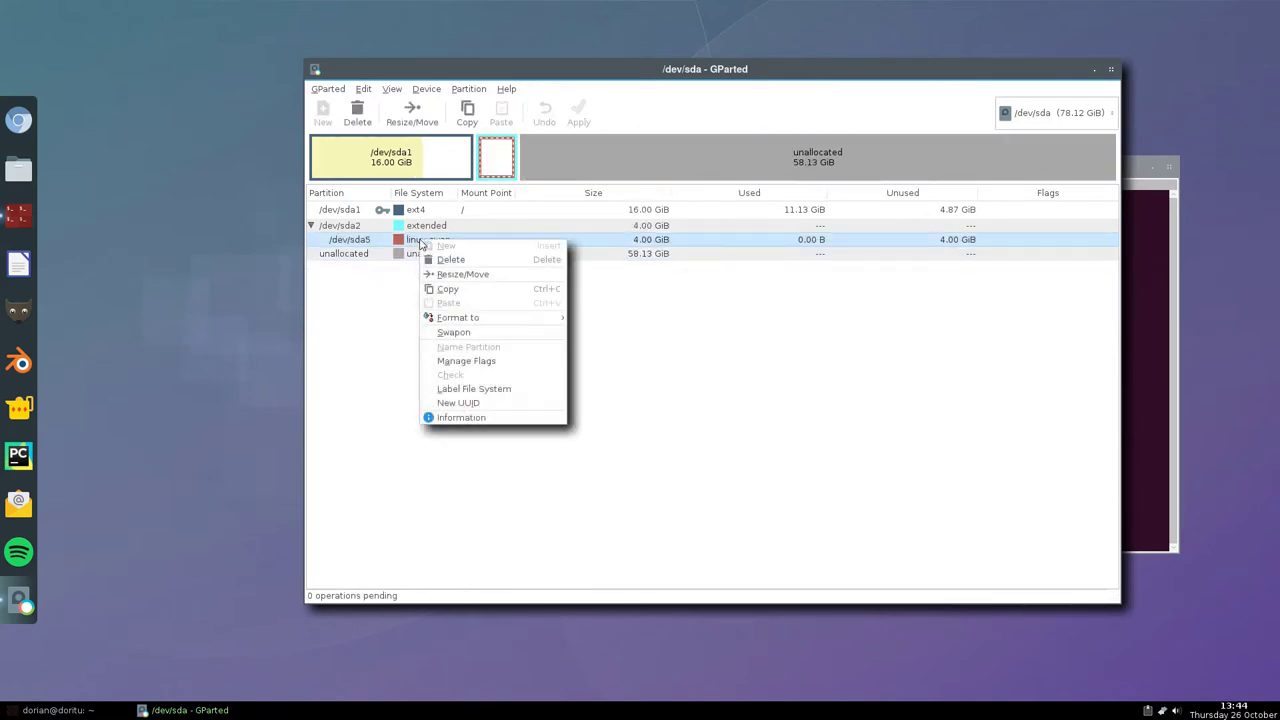
{"action": "left_click", "coordinate": [466, 332]}
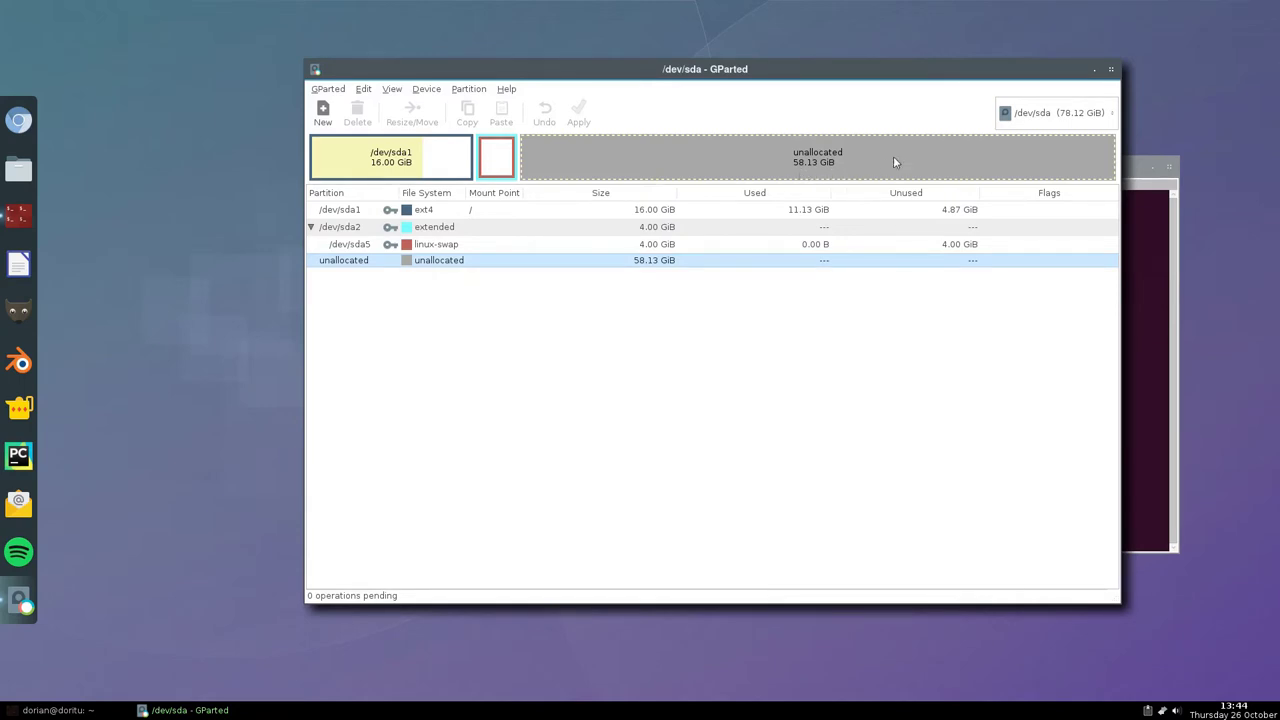
Step: Close GParted and the terminal, and reboot the computer from the desktop
{"action": "left_click", "coordinate": [1113, 72]}
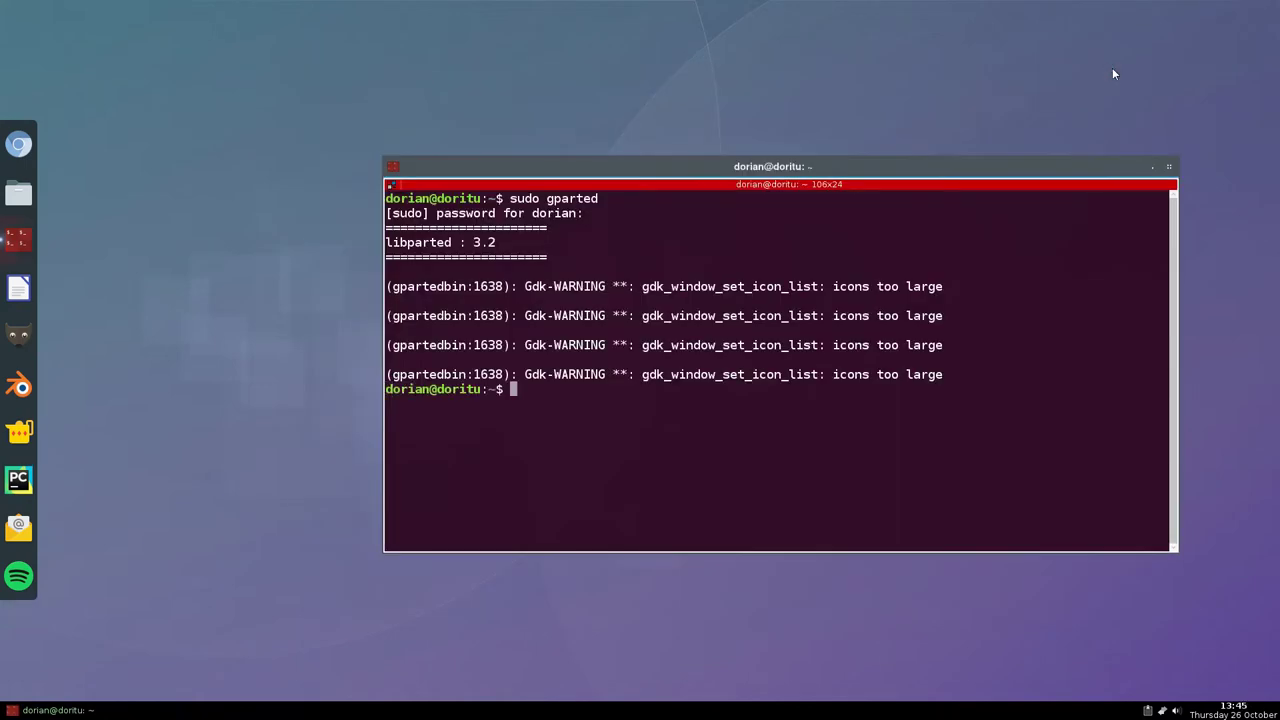
{"action": "left_click", "coordinate": [1171, 168]}
{"action": "right_click", "coordinate": [414, 199]}
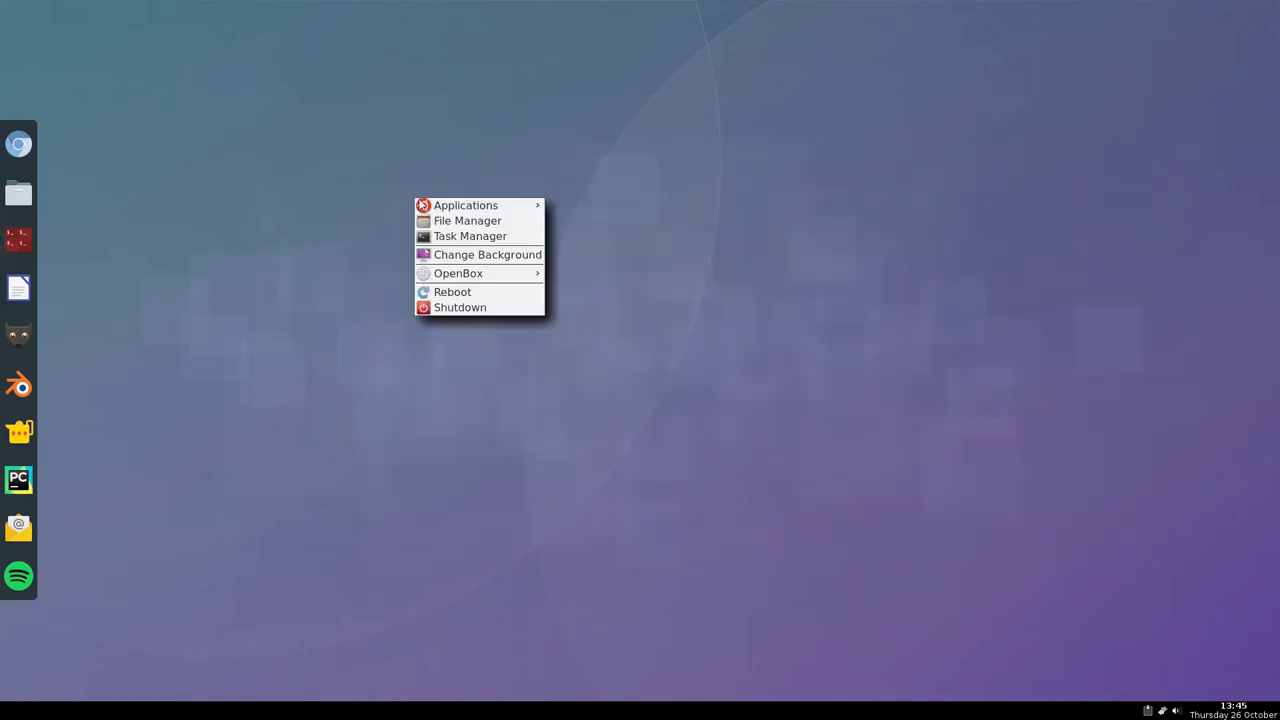
{"action": "left_click", "coordinate": [466, 291]}
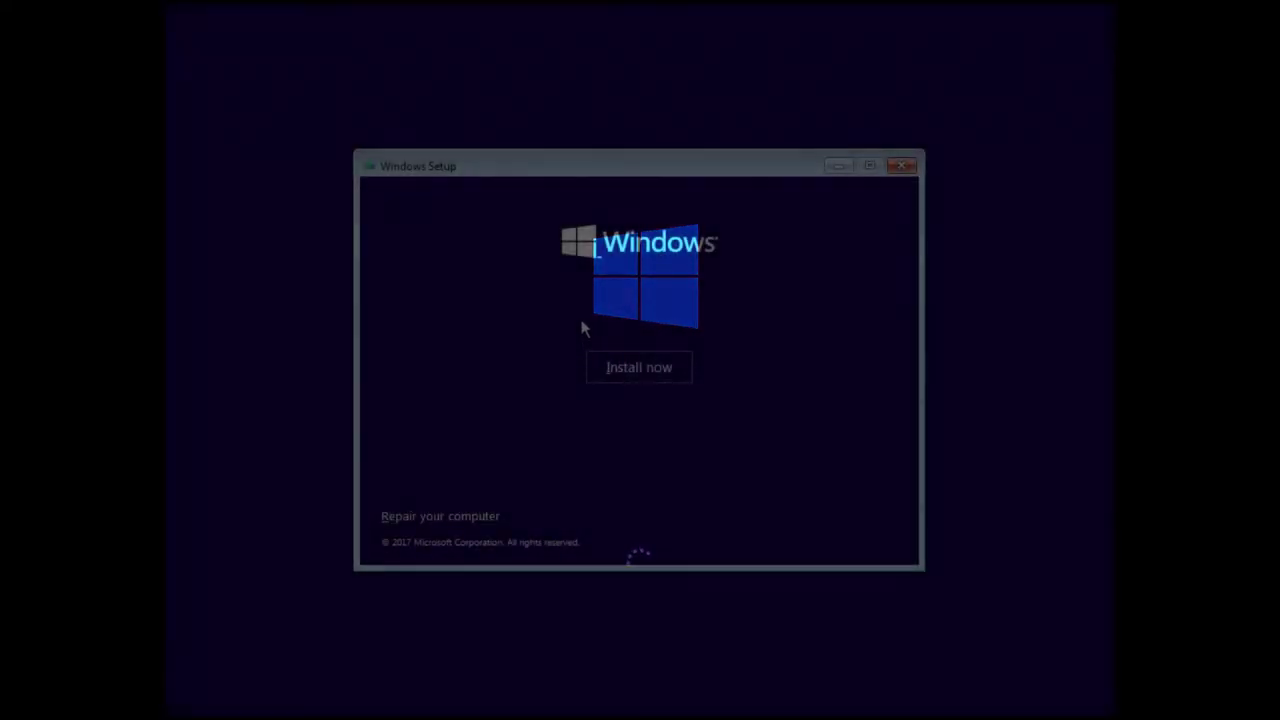
Step: Start the Windows installation and choose the custom install type (Install Windows only)
{"action": "left_click", "coordinate": [628, 370]}
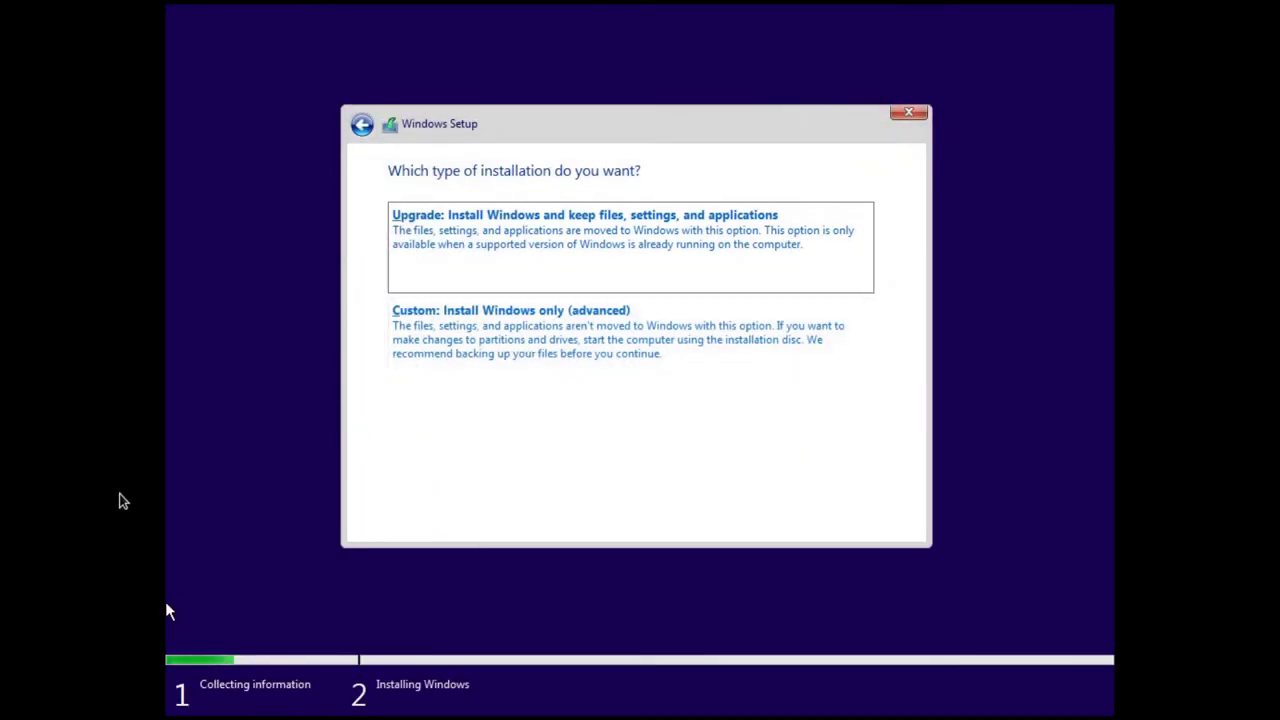
{"action": "left_click", "coordinate": [541, 345]}
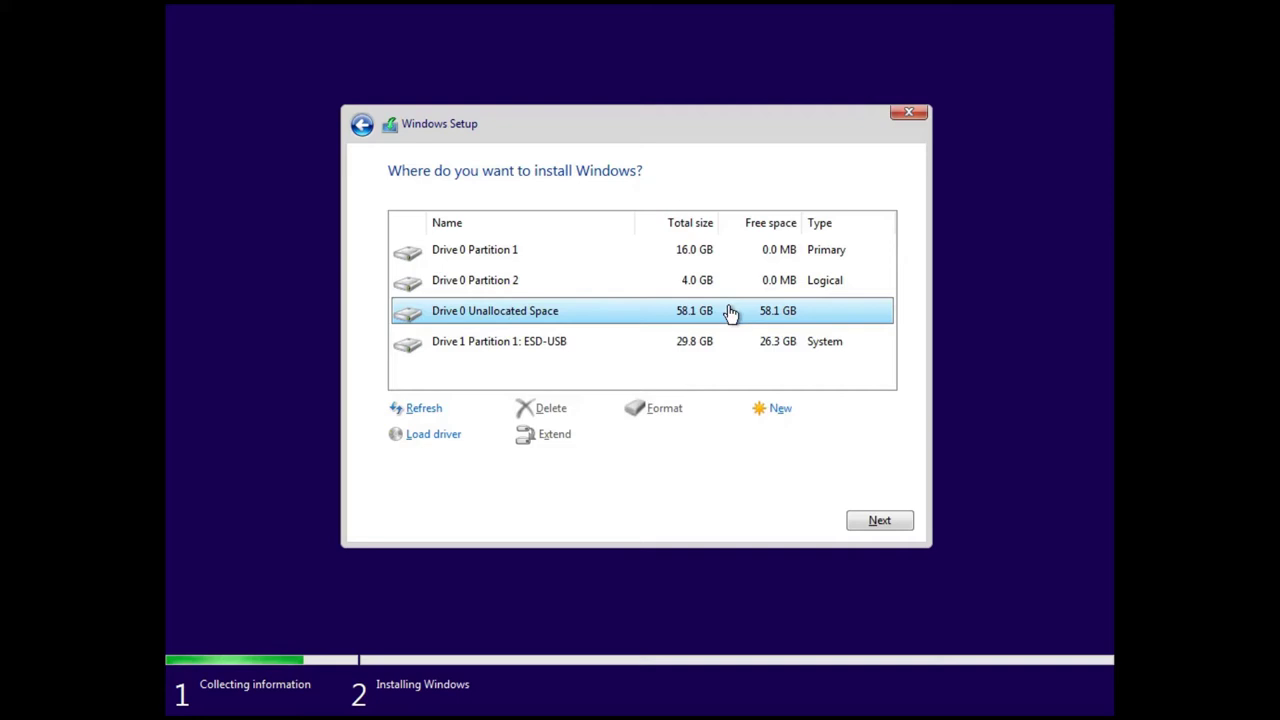
Step: Create a new 59520 MB partition in Drive 0's unallocated space, accepting the additional system partitions
{"action": "left_click", "coordinate": [775, 416]}
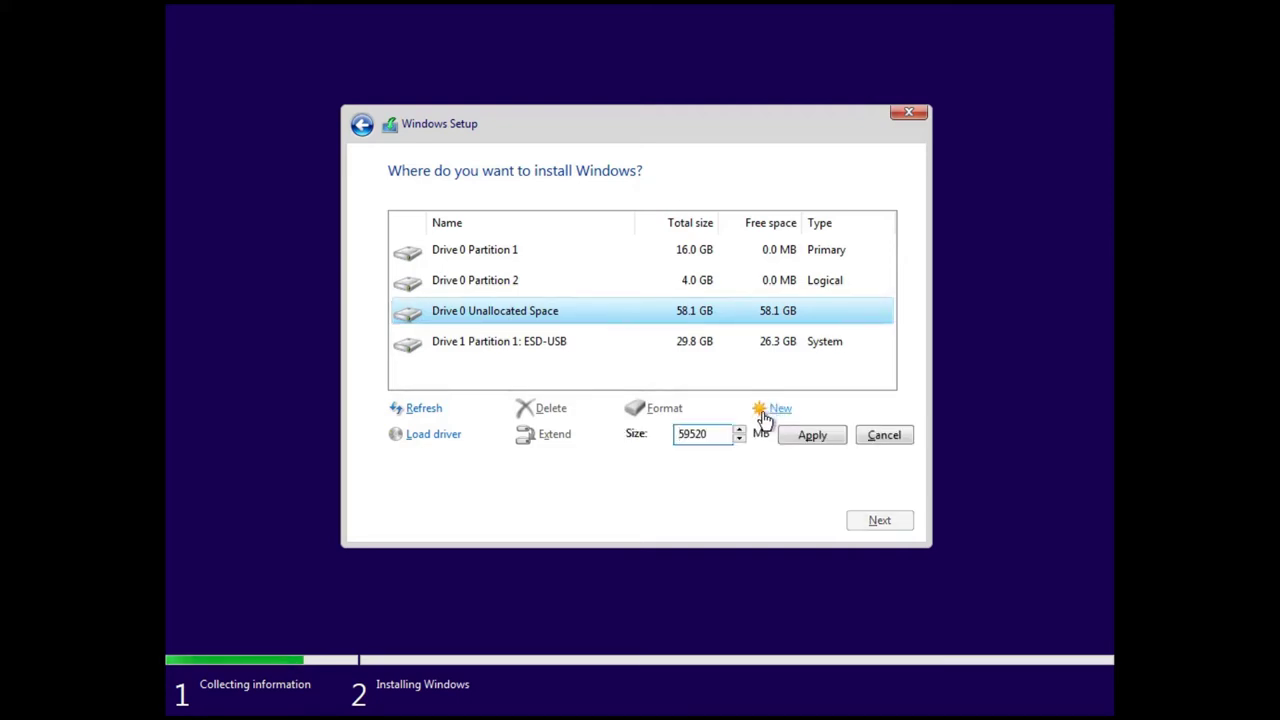
{"action": "left_click", "coordinate": [814, 439]}
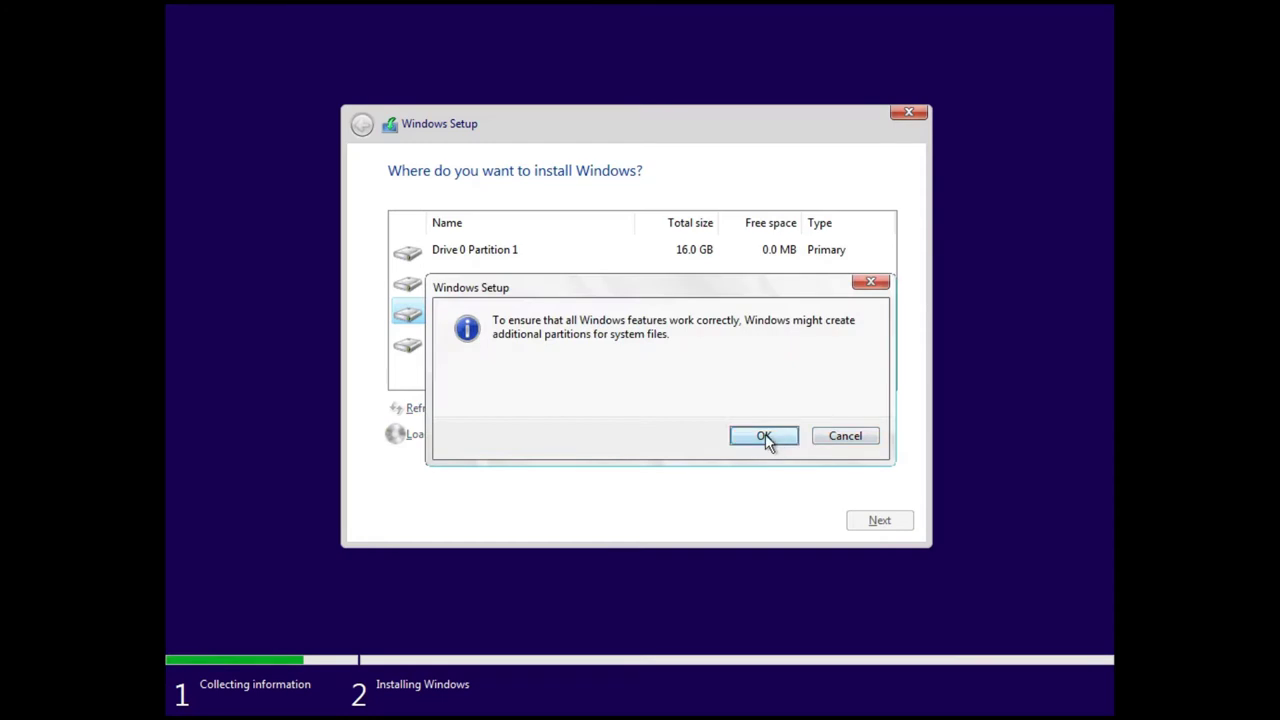
{"action": "left_click", "coordinate": [766, 437]}
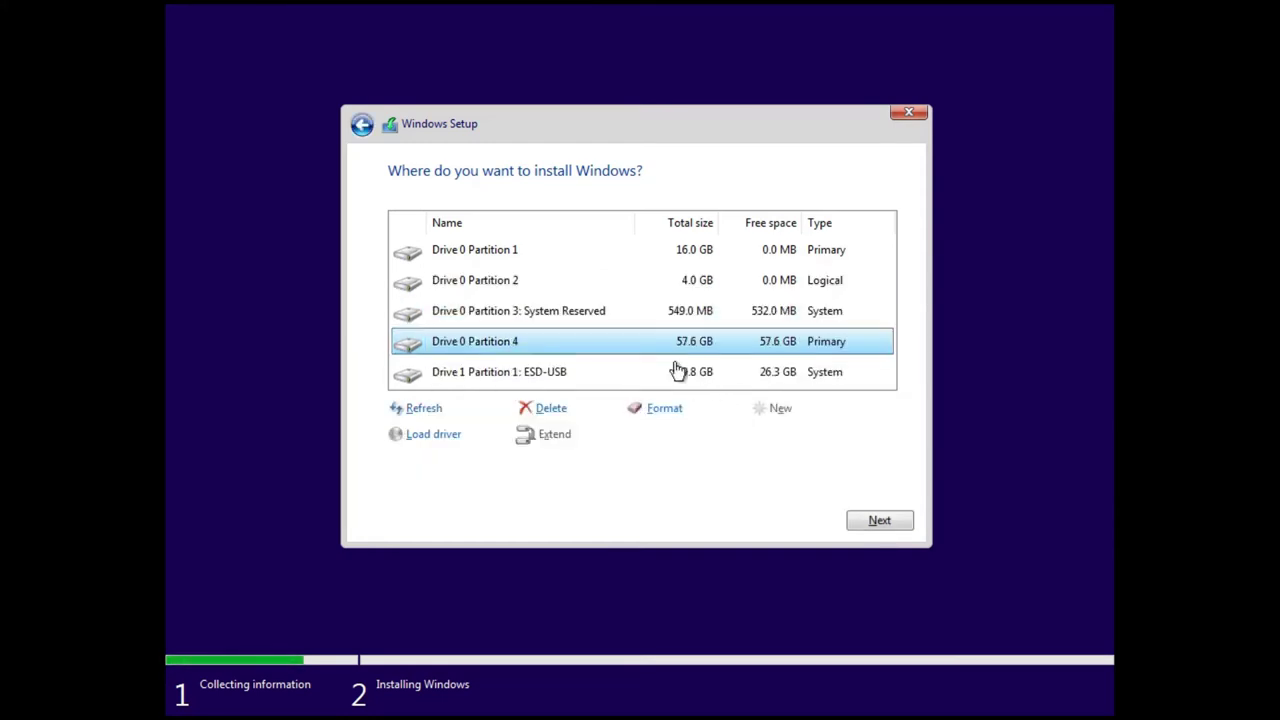
Step: Choose the 57.6 GB Drive 0 Partition 4 as the install location and start installing Windows on it
{"action": "left_click", "coordinate": [515, 316]}
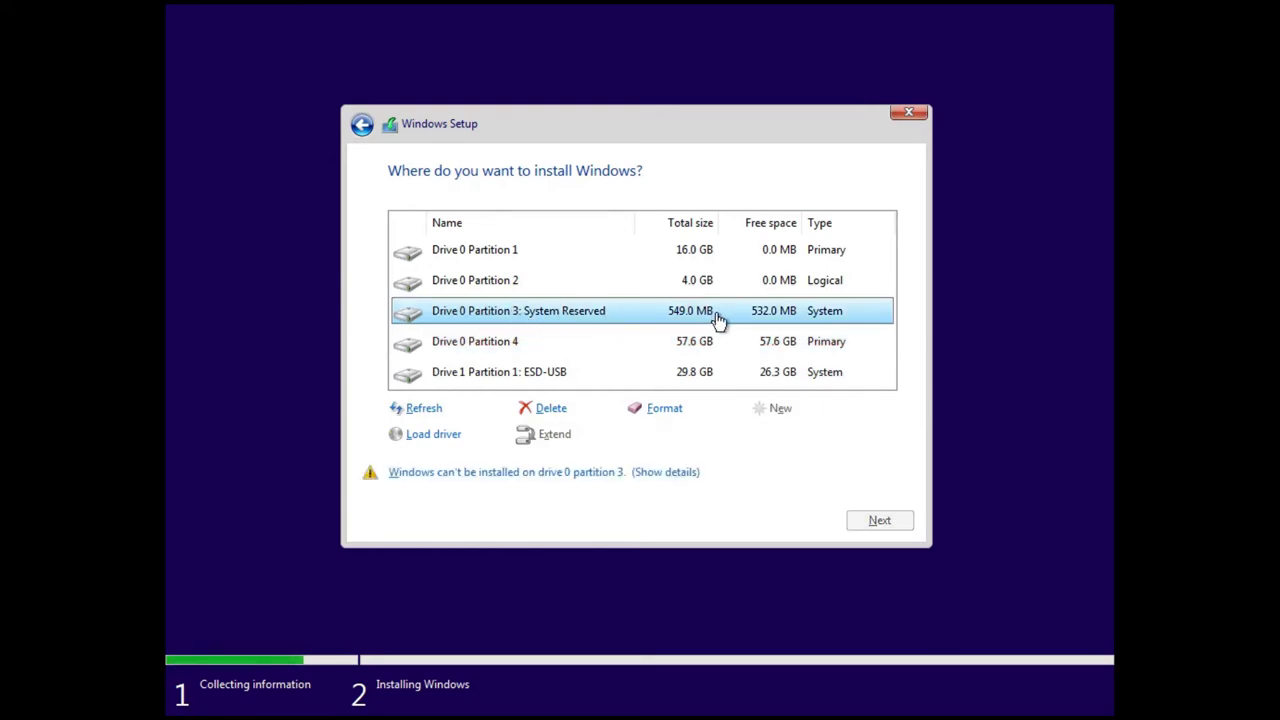
{"action": "left_click", "coordinate": [566, 352]}
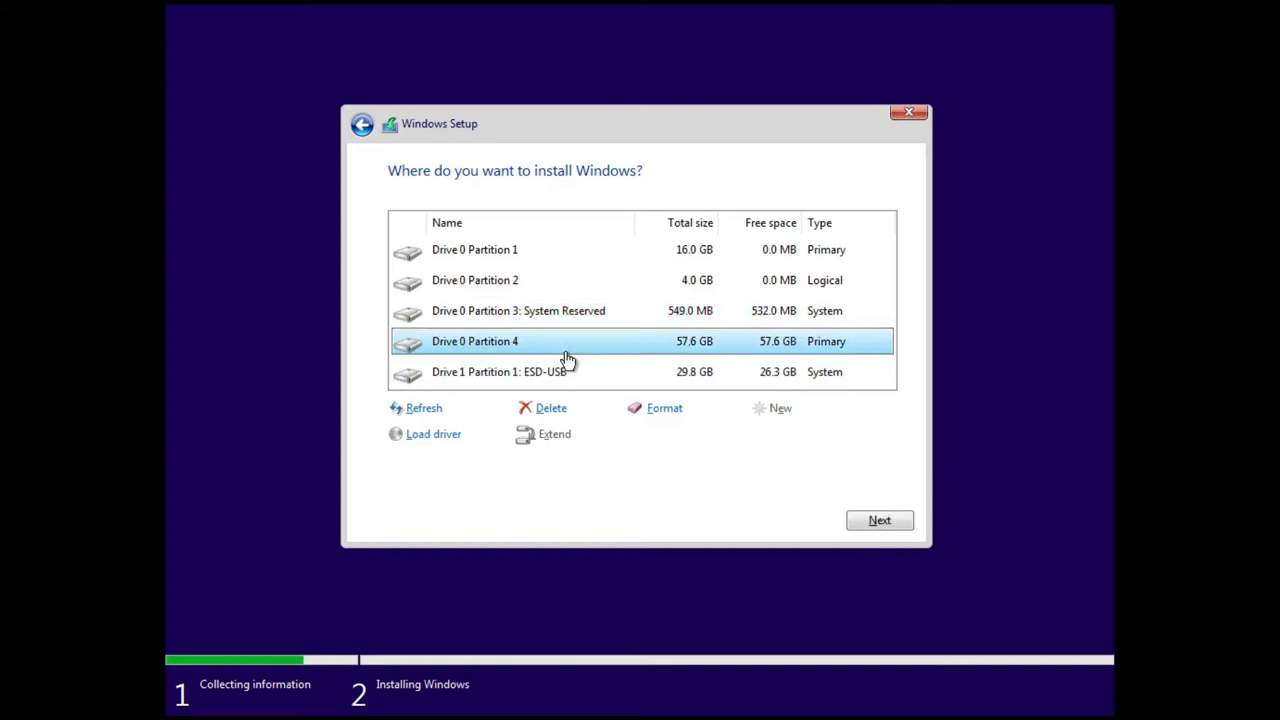
{"action": "left_click", "coordinate": [727, 381]}
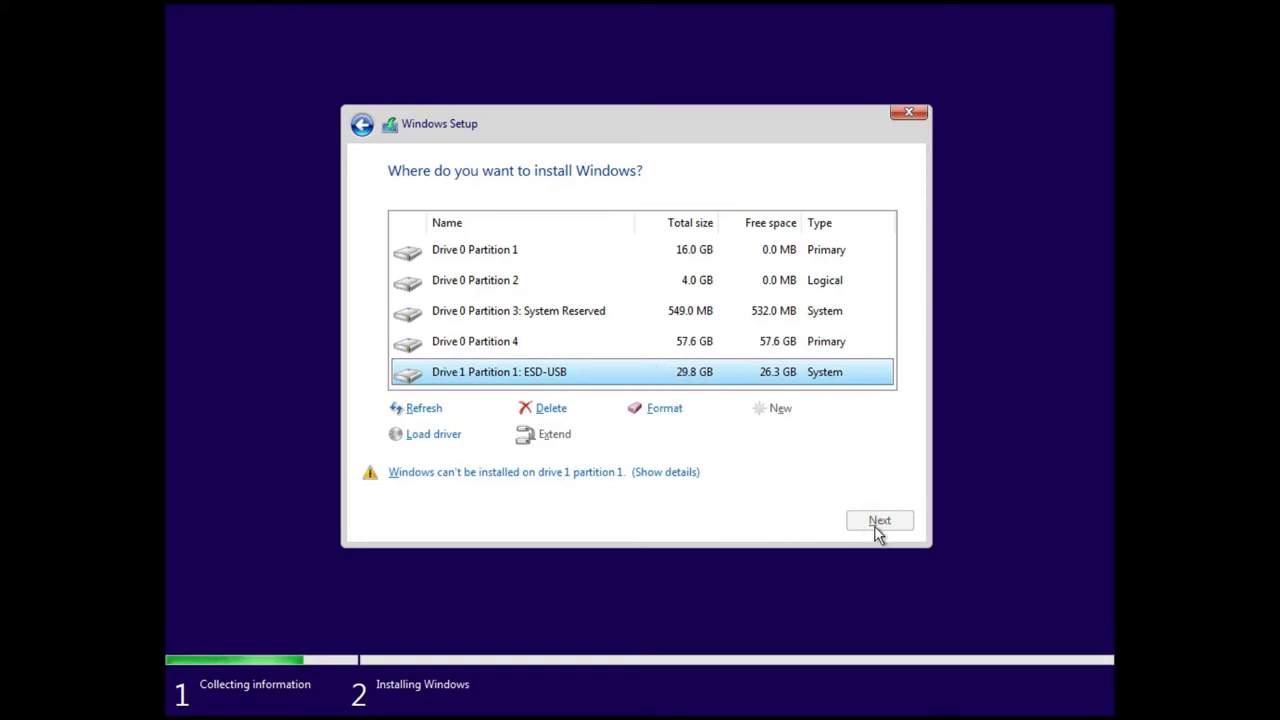
{"action": "left_click", "coordinate": [707, 350]}
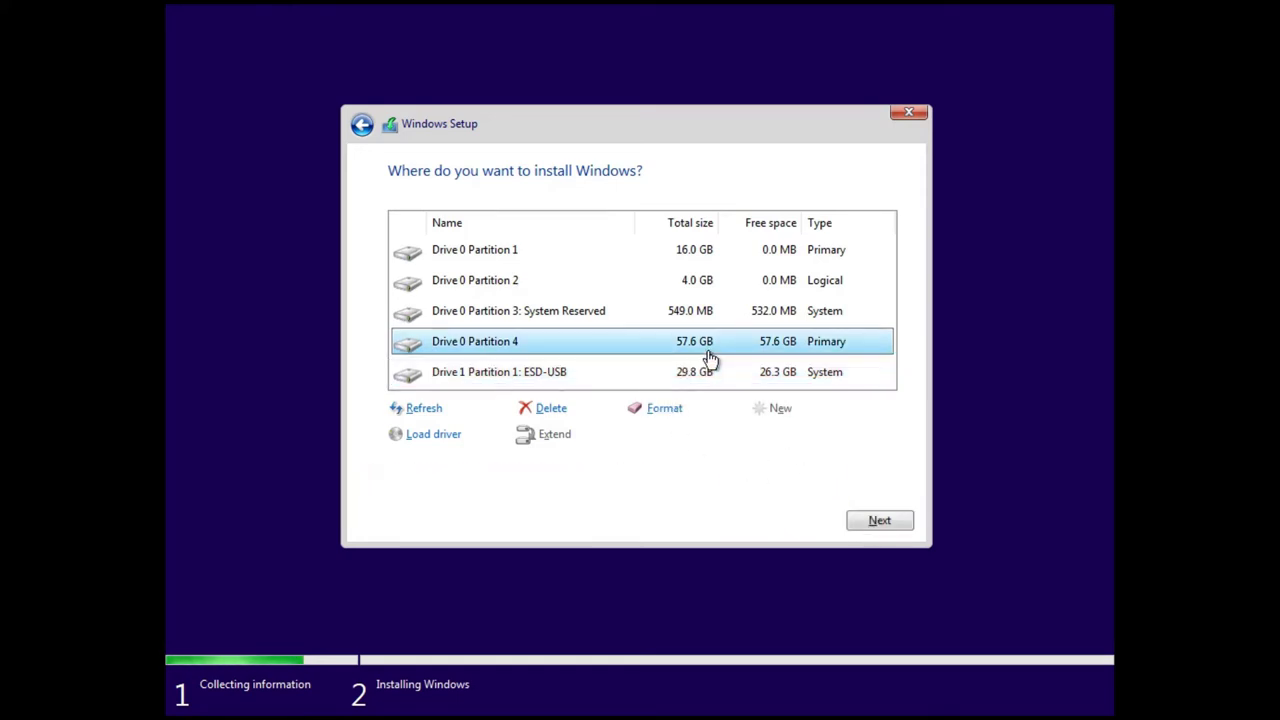
{"action": "left_click", "coordinate": [880, 521]}
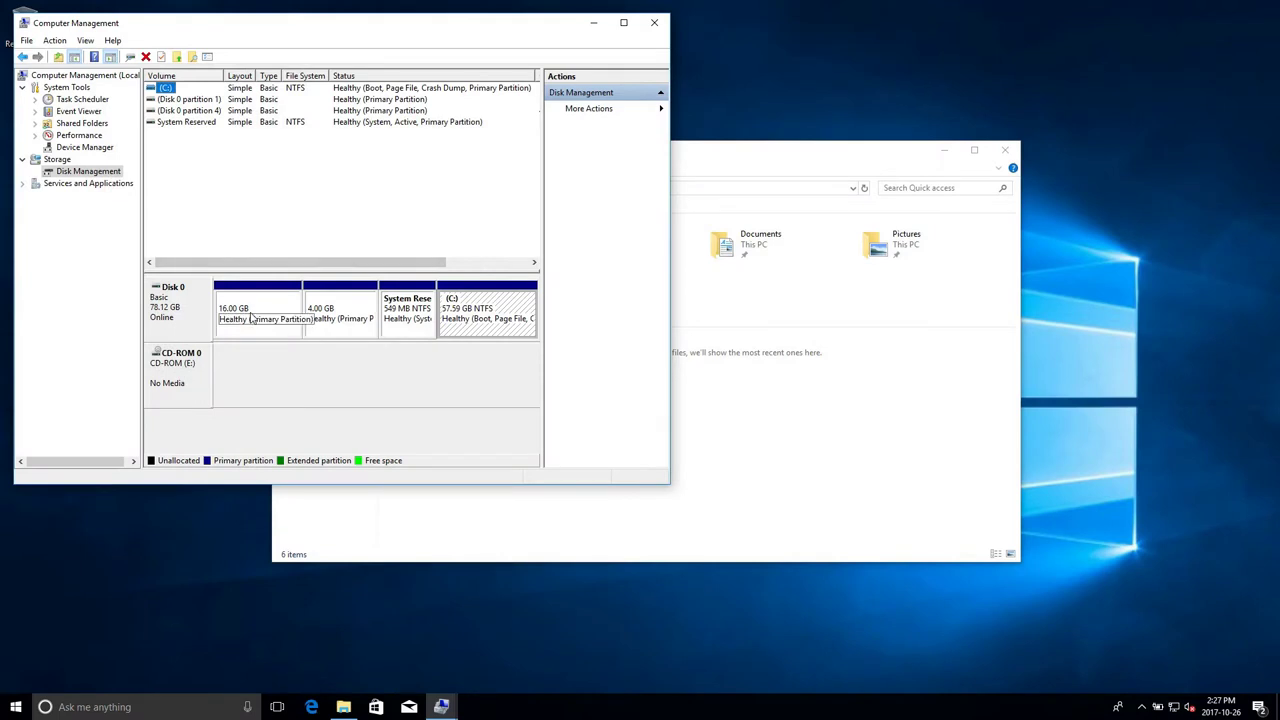
Step: Examine the 16 GB, System Reserved and C: partitions of Disk 0 in Disk Management
{"action": "left_click", "coordinate": [251, 318]}
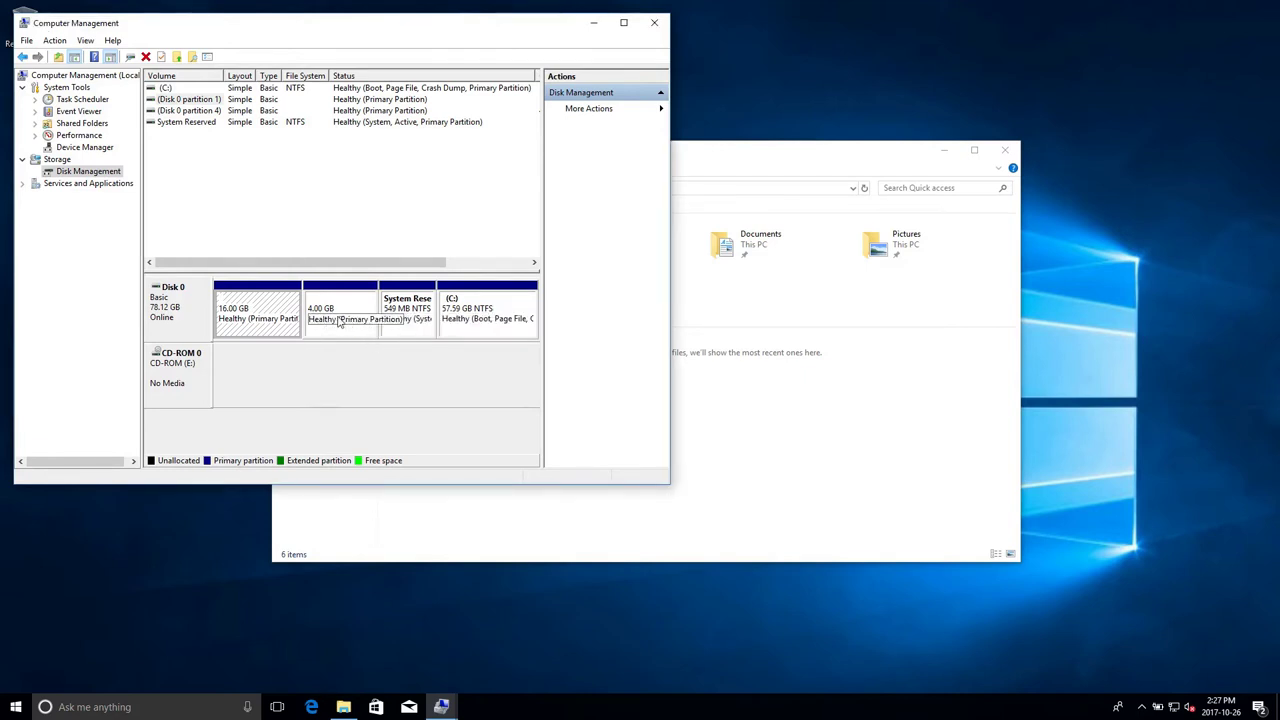
{"action": "left_click", "coordinate": [416, 313]}
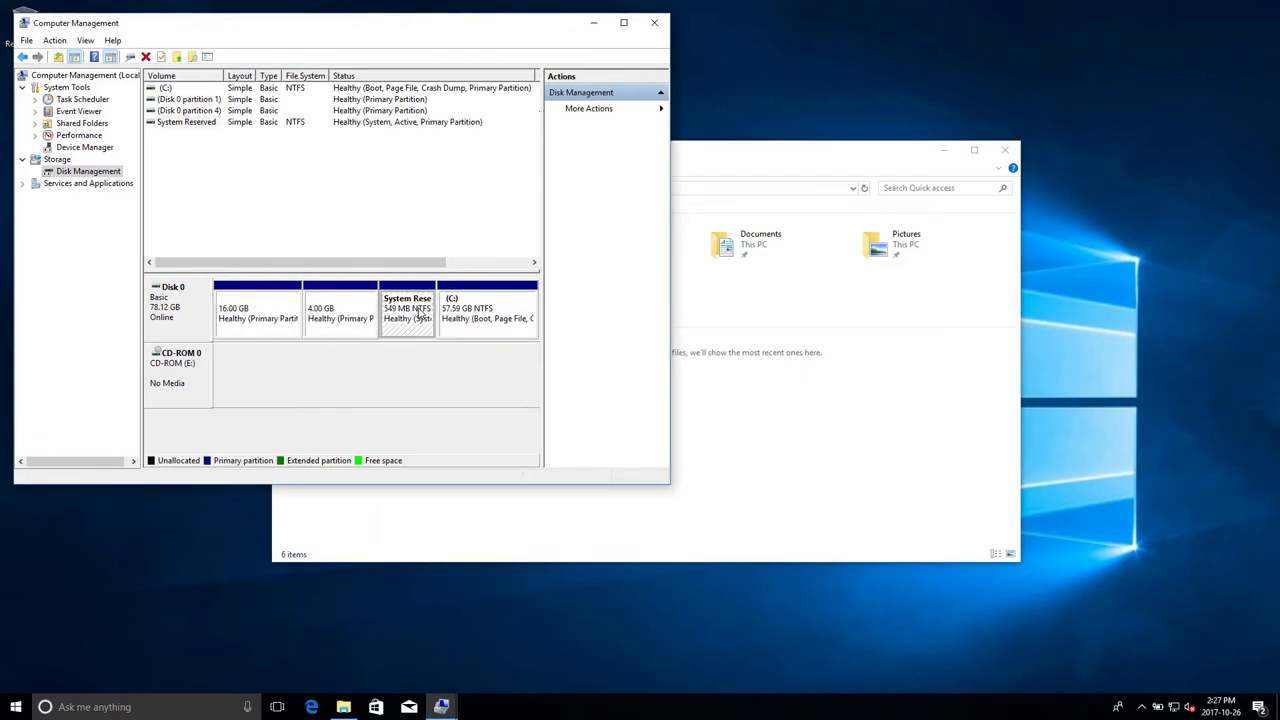
{"action": "left_click", "coordinate": [481, 314]}
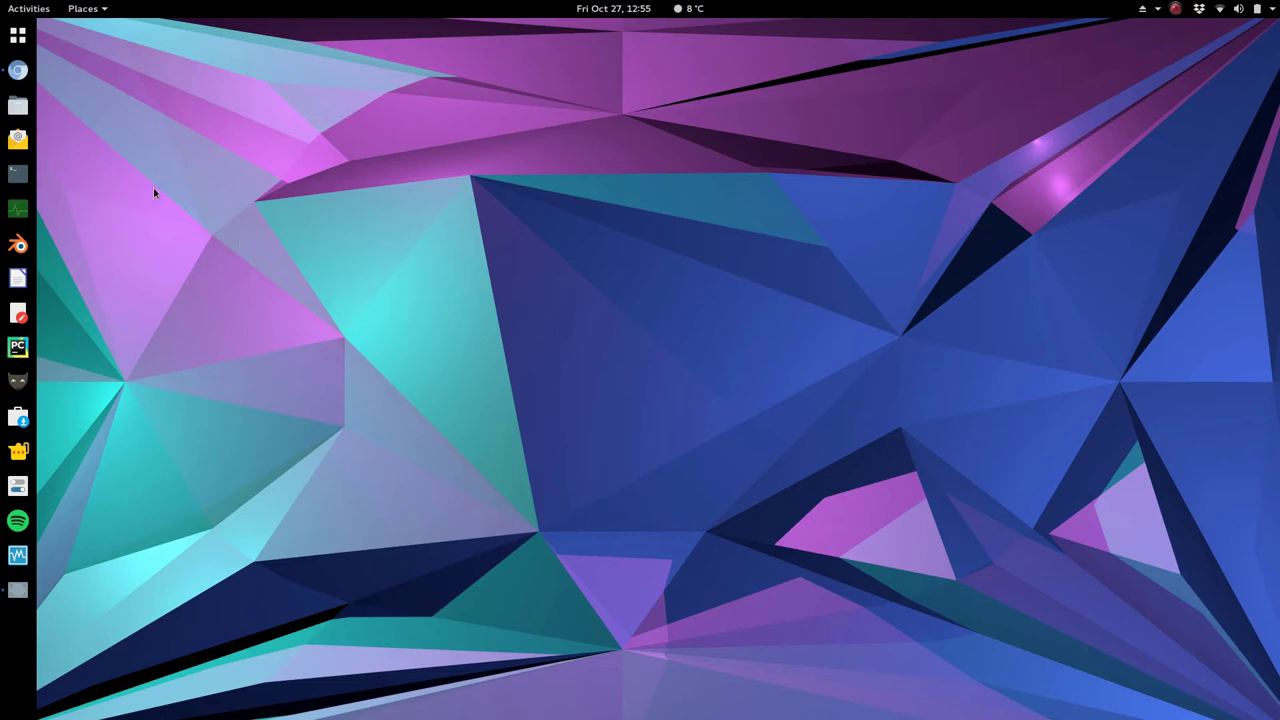
Step: Switch to Chromium to view the Ubuntu Desktop download page, and dismiss the browser window
{"action": "left_click", "coordinate": [20, 68]}
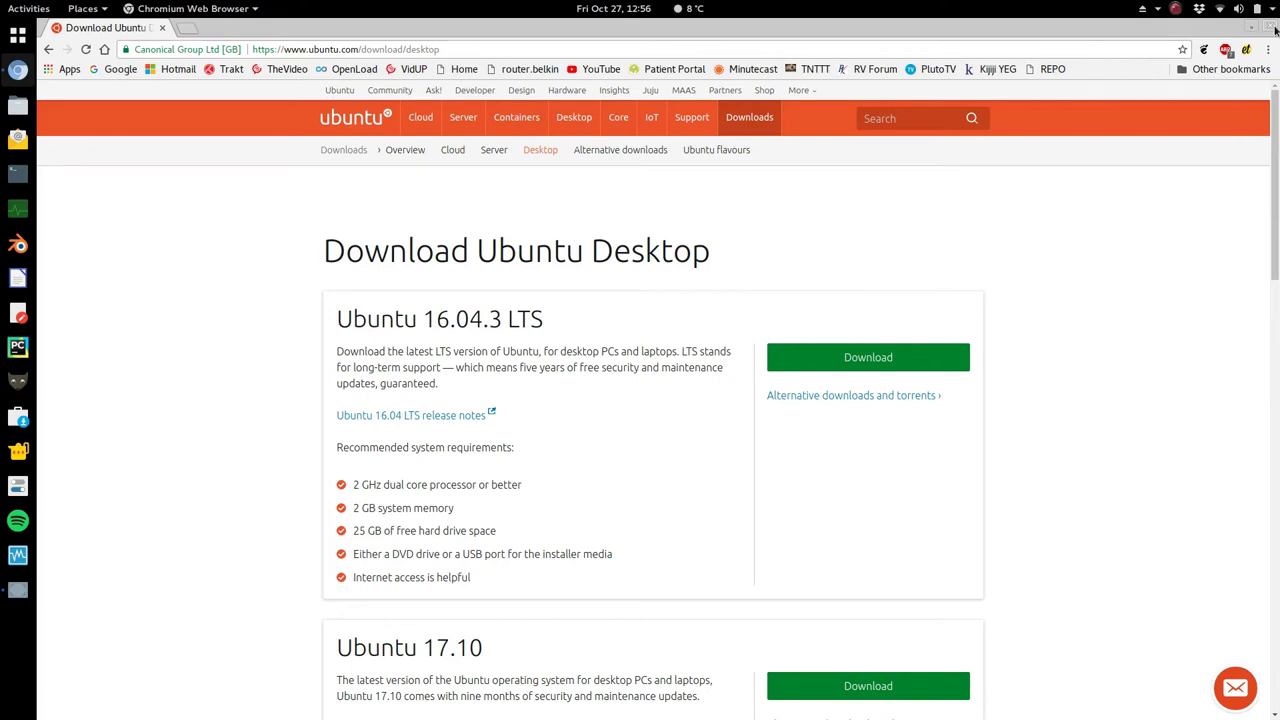
{"action": "left_click", "coordinate": [1274, 29]}
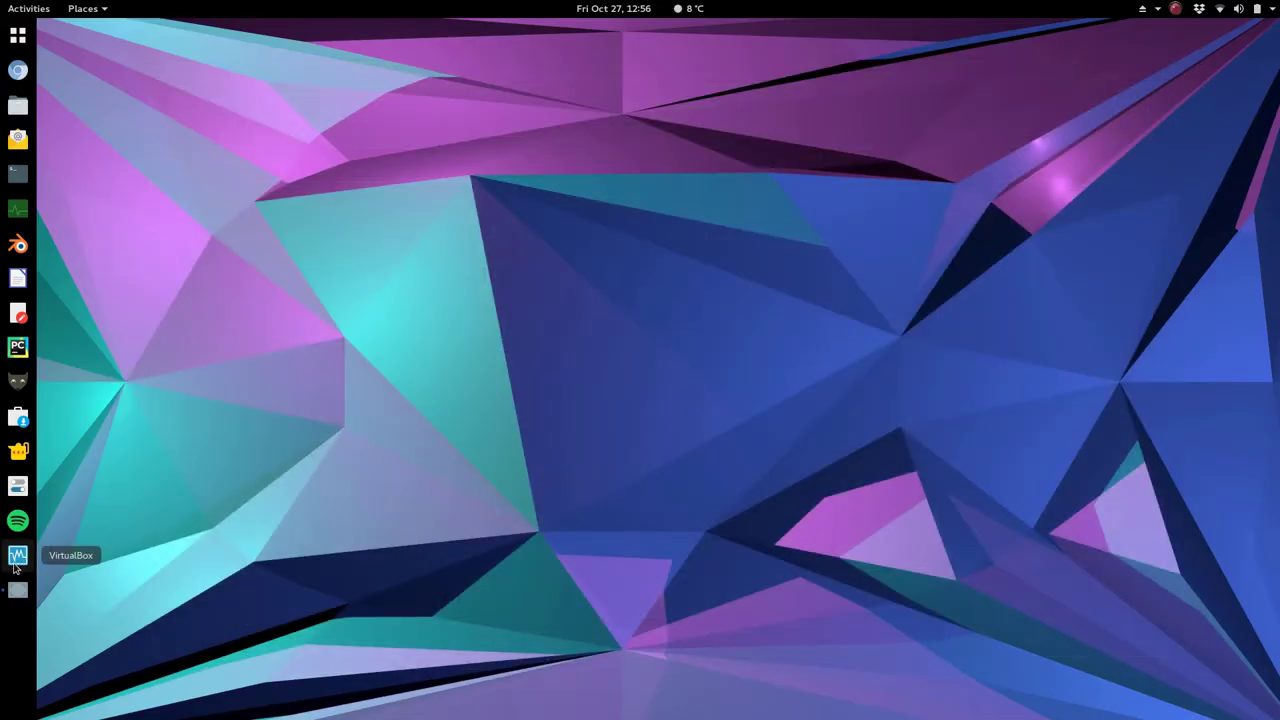
Step: Switch to VirtualBox and load ubuntu-budgie-17.10-desktop-amd64.iso into the Custom Ubuntu machine's empty IDE optical drive
{"action": "left_click", "coordinate": [15, 565]}
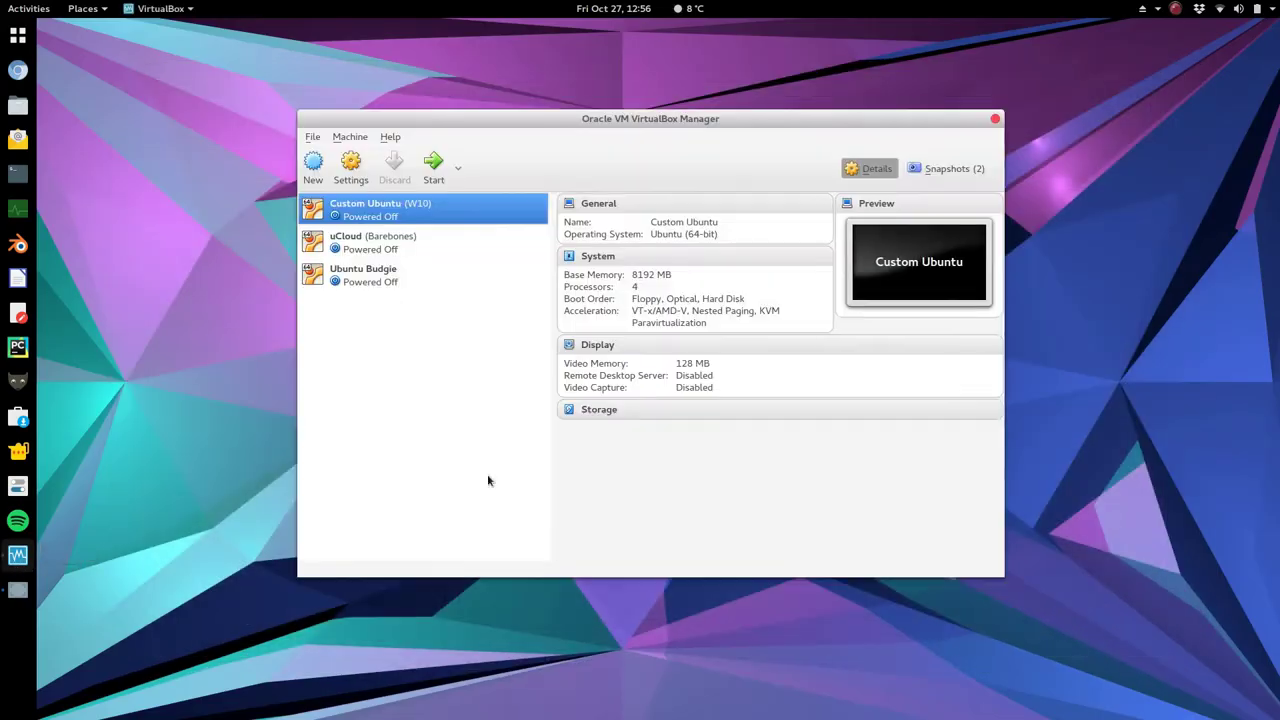
{"action": "left_click", "coordinate": [350, 170]}
{"action": "left_click", "coordinate": [441, 266]}
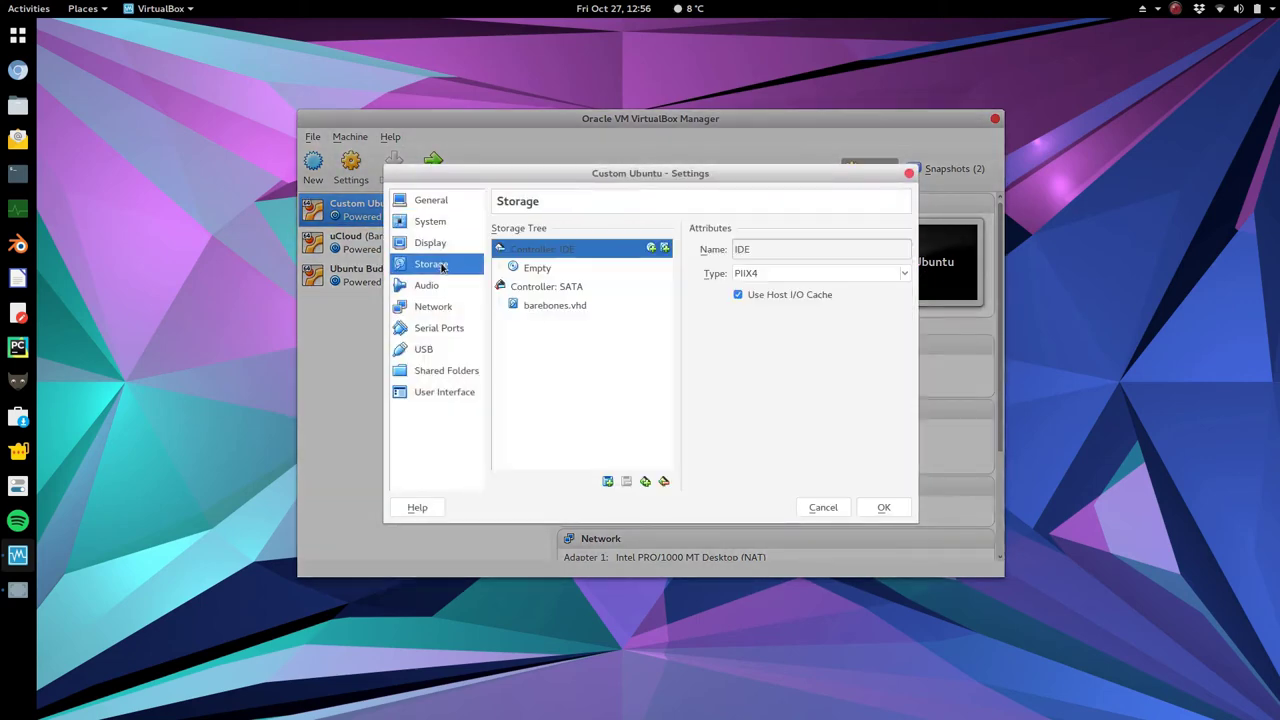
{"action": "left_click", "coordinate": [575, 268]}
{"action": "left_click", "coordinate": [898, 249]}
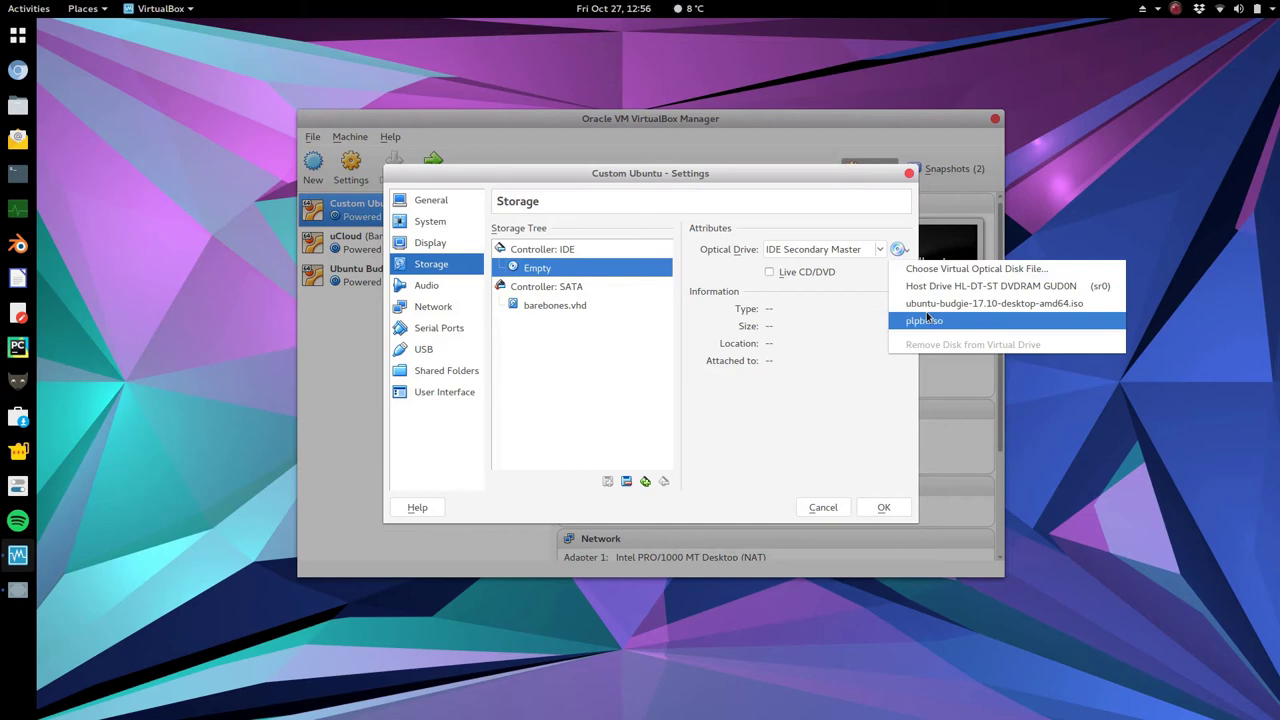
{"action": "left_click", "coordinate": [960, 268]}
{"action": "left_click", "coordinate": [478, 384]}
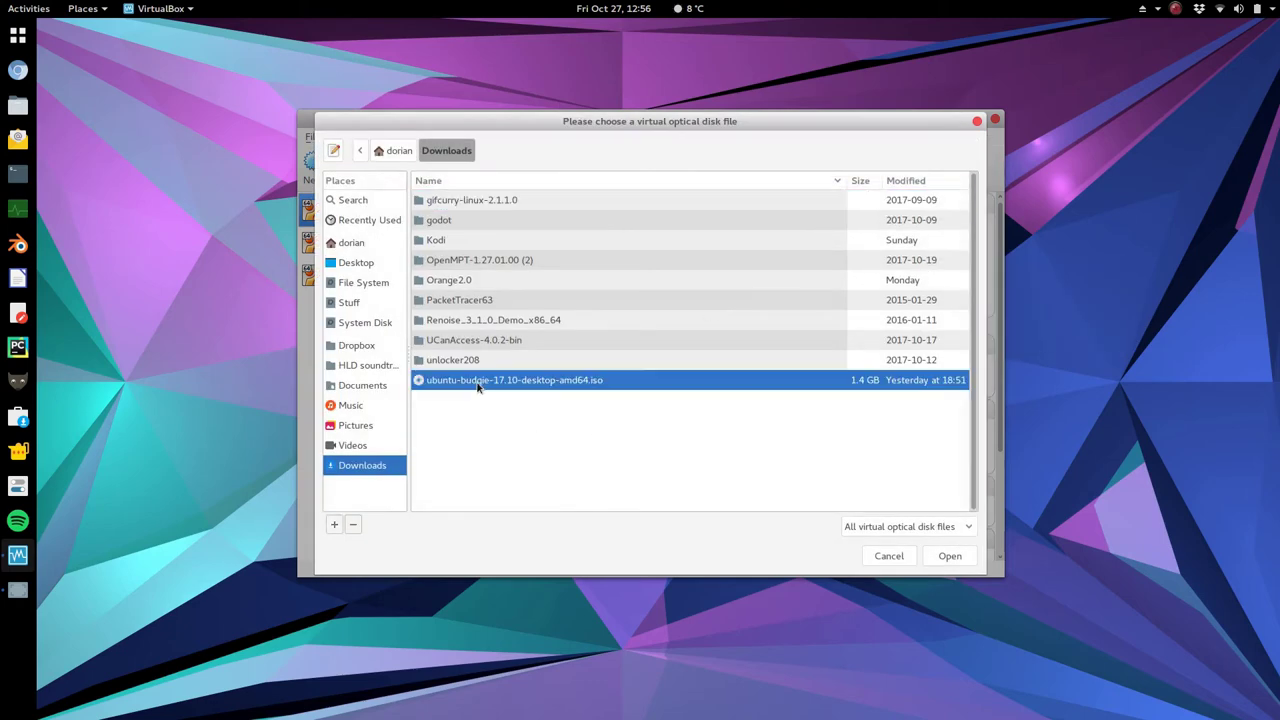
{"action": "left_click", "coordinate": [962, 553]}
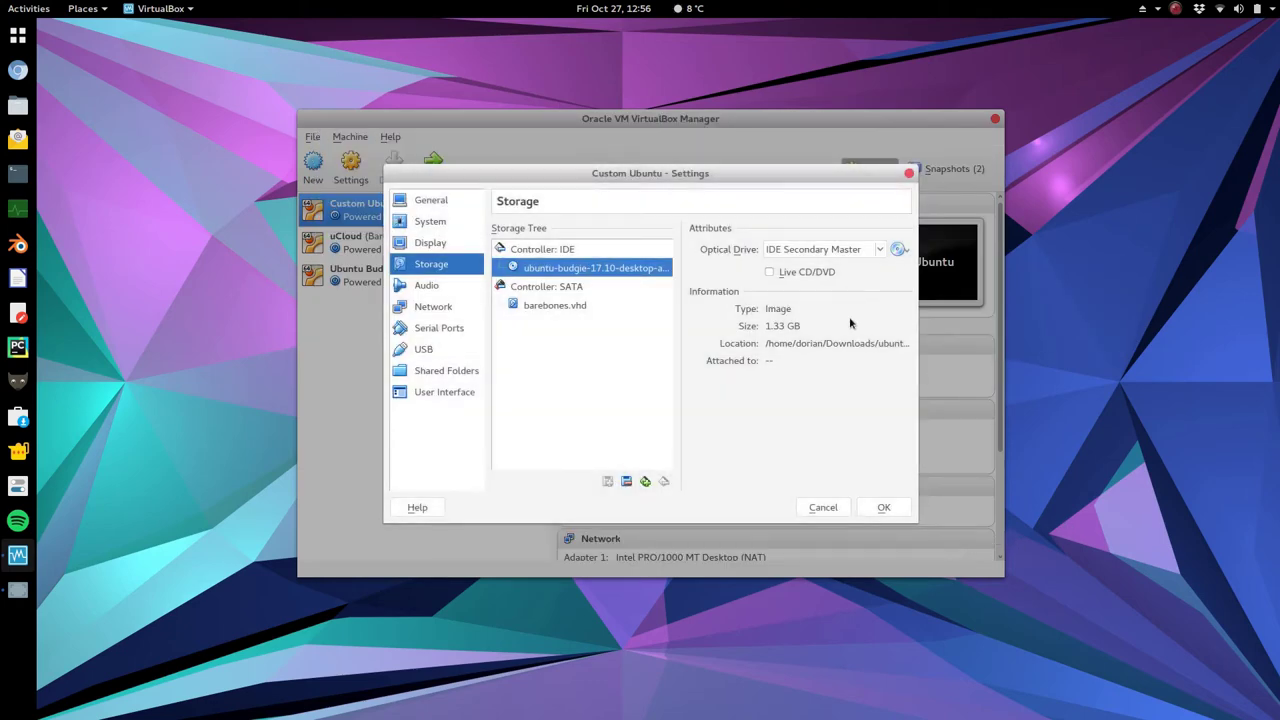
{"action": "left_click", "coordinate": [892, 510]}
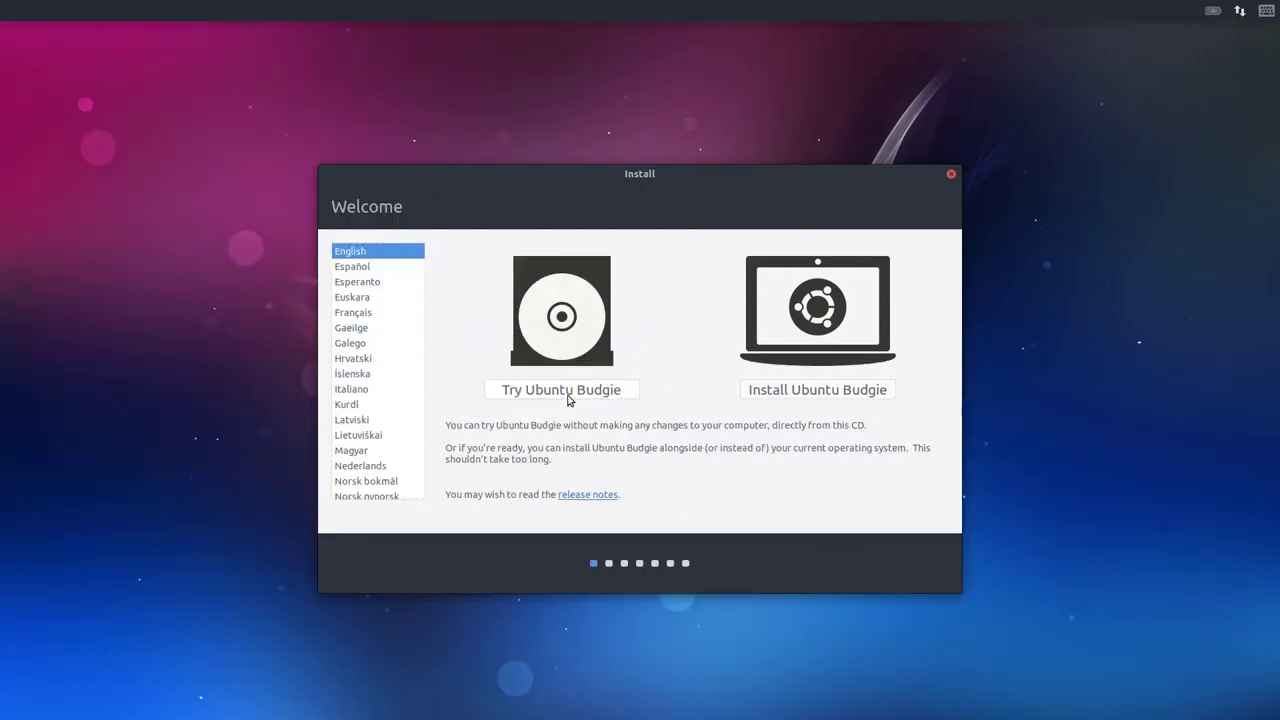
Step: Start the Try Ubuntu Budgie live session, dismiss its welcome window, and open an enlarged terminal centred on the desktop
{"action": "left_click", "coordinate": [557, 390]}
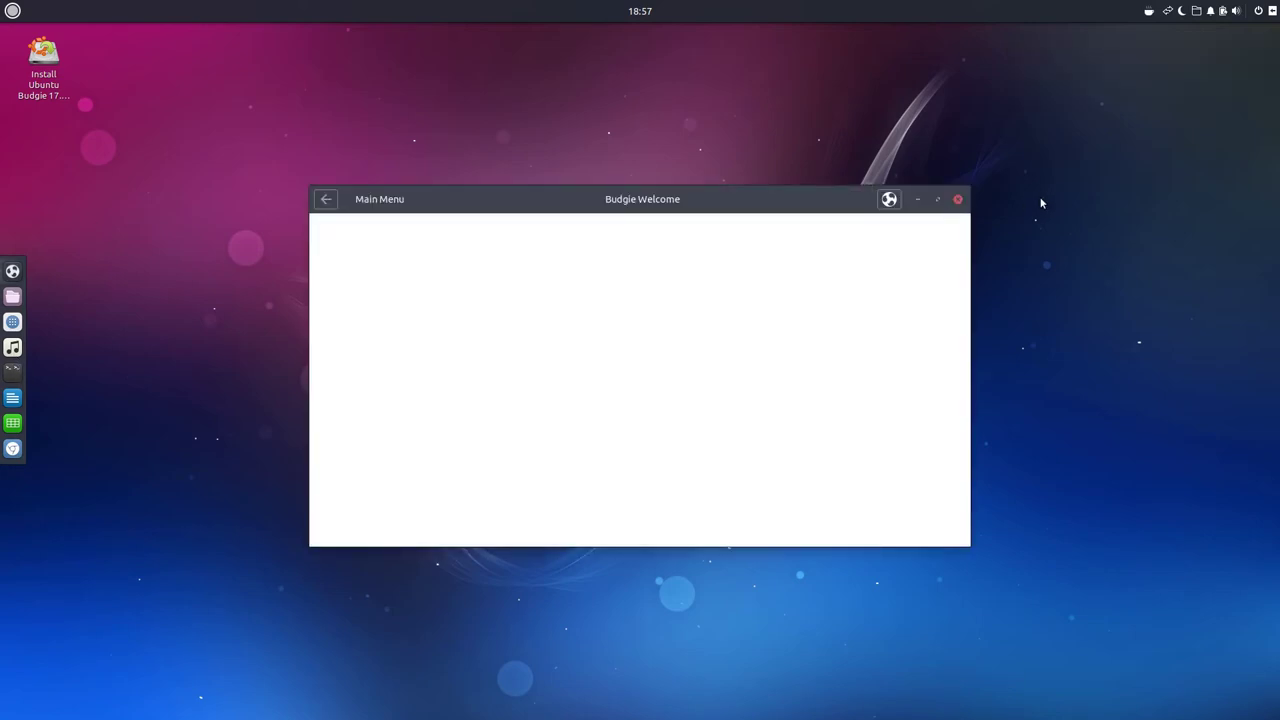
{"action": "left_click", "coordinate": [960, 199]}
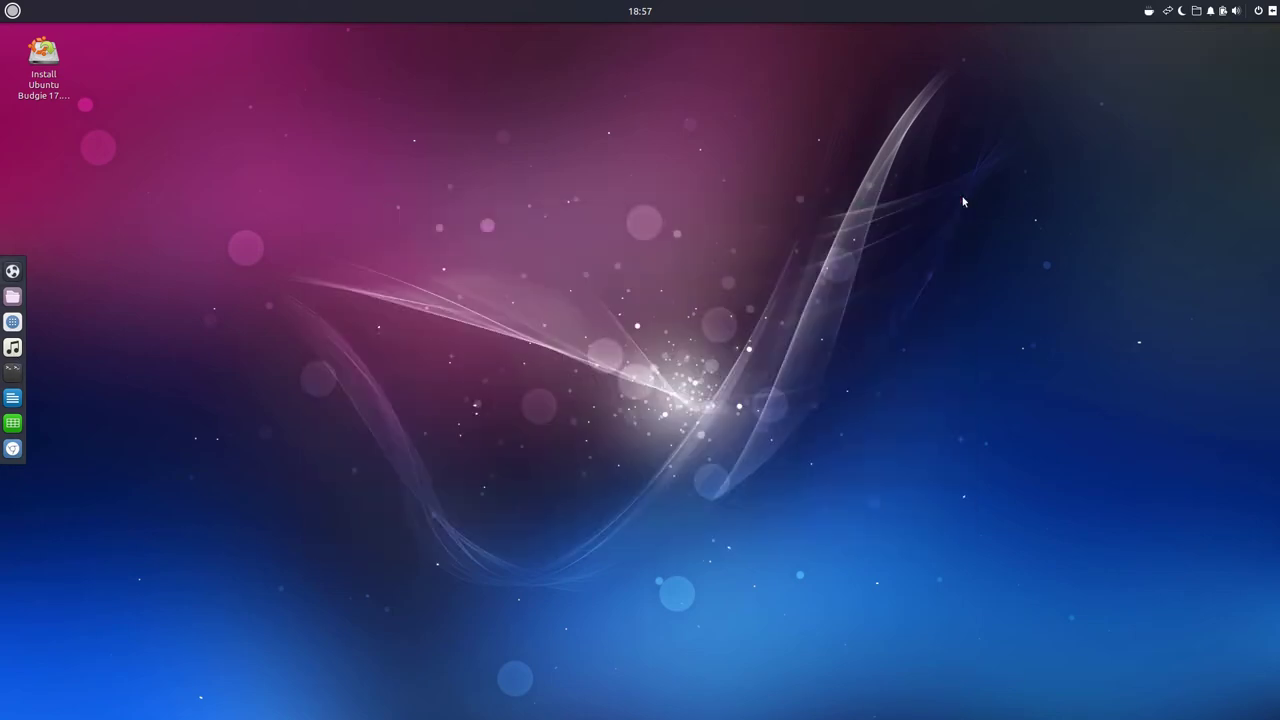
{"action": "left_click", "coordinate": [12, 371]}
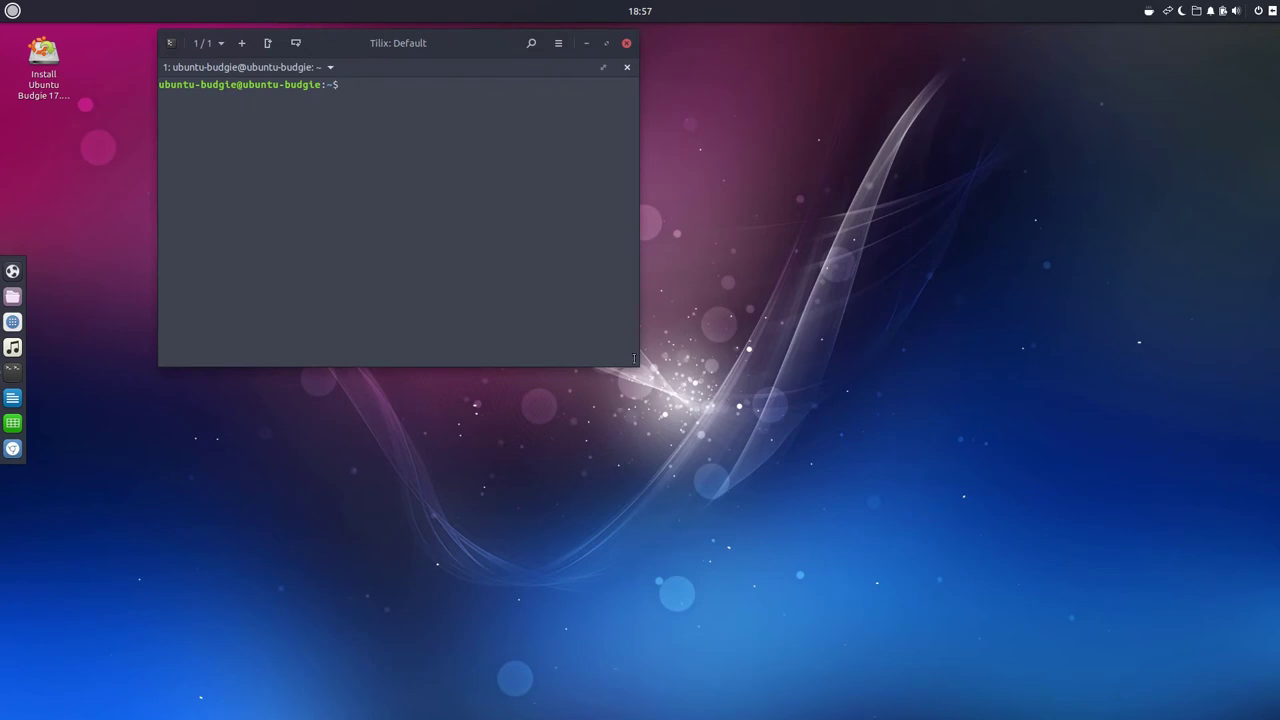
{"action": "left_click_drag", "start_coordinate": [634, 361], "coordinate": [957, 475]}
{"action": "left_click_drag", "start_coordinate": [694, 54], "coordinate": [798, 217]}
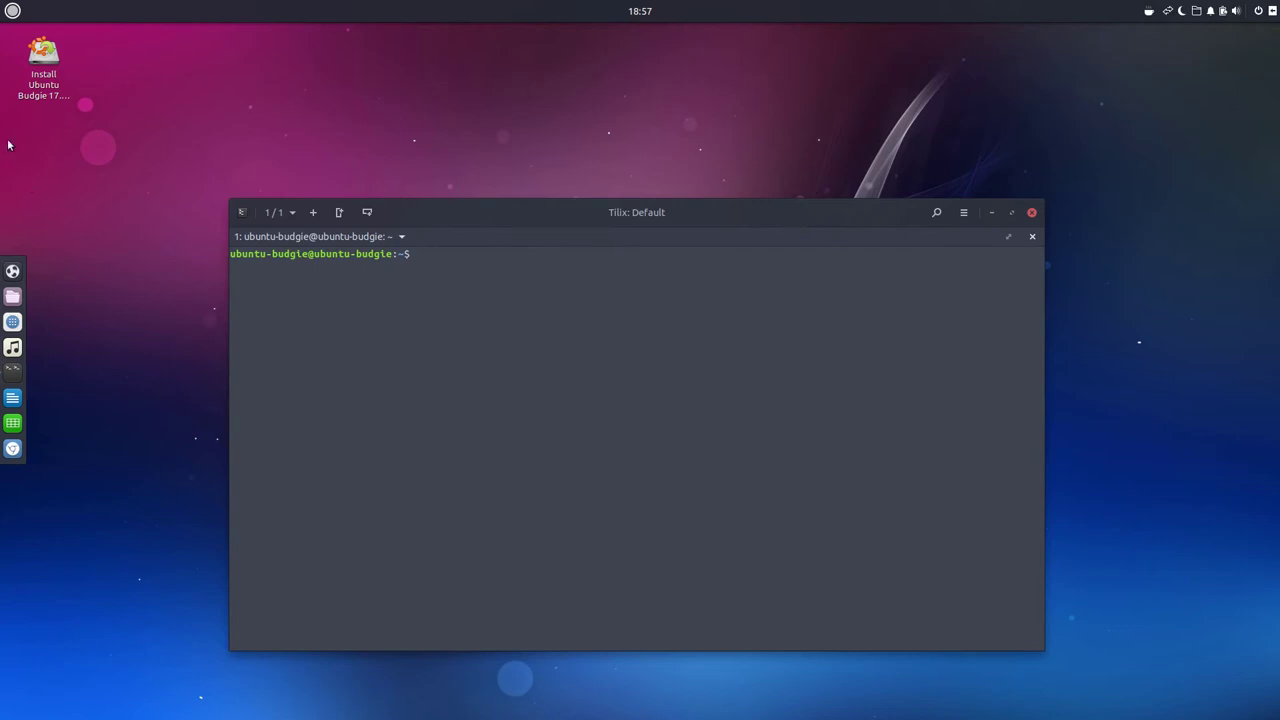
Step: Examine the partitions of /dev/sda in GParted to identify the Linux one, and close GParted
{"action": "left_click", "coordinate": [8, 14]}
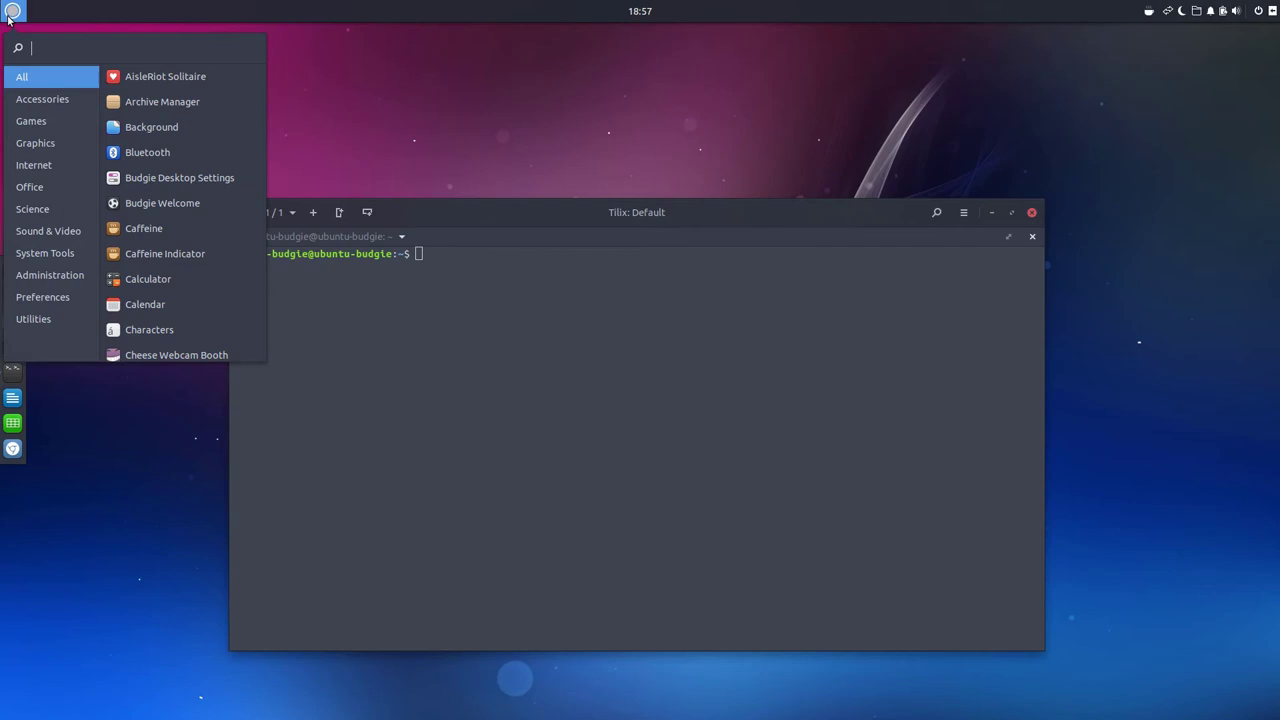
{"action": "type", "text": "gparte"}
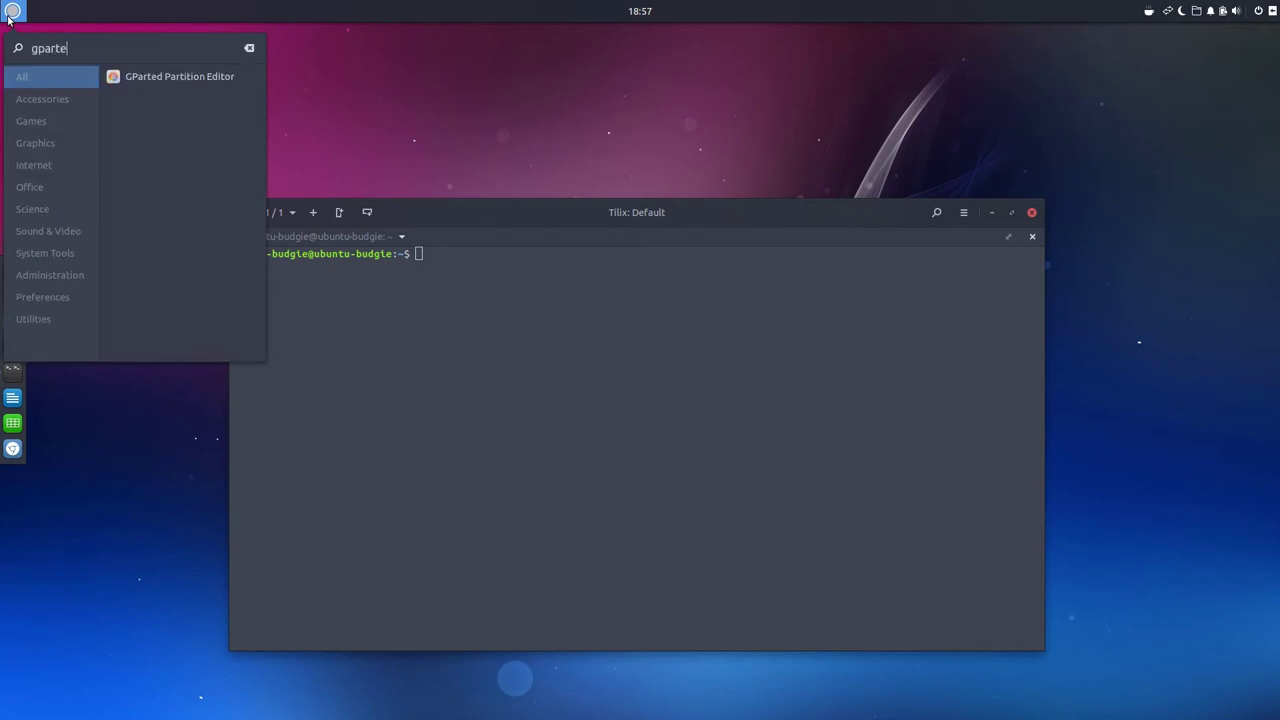
{"action": "left_click", "coordinate": [154, 72]}
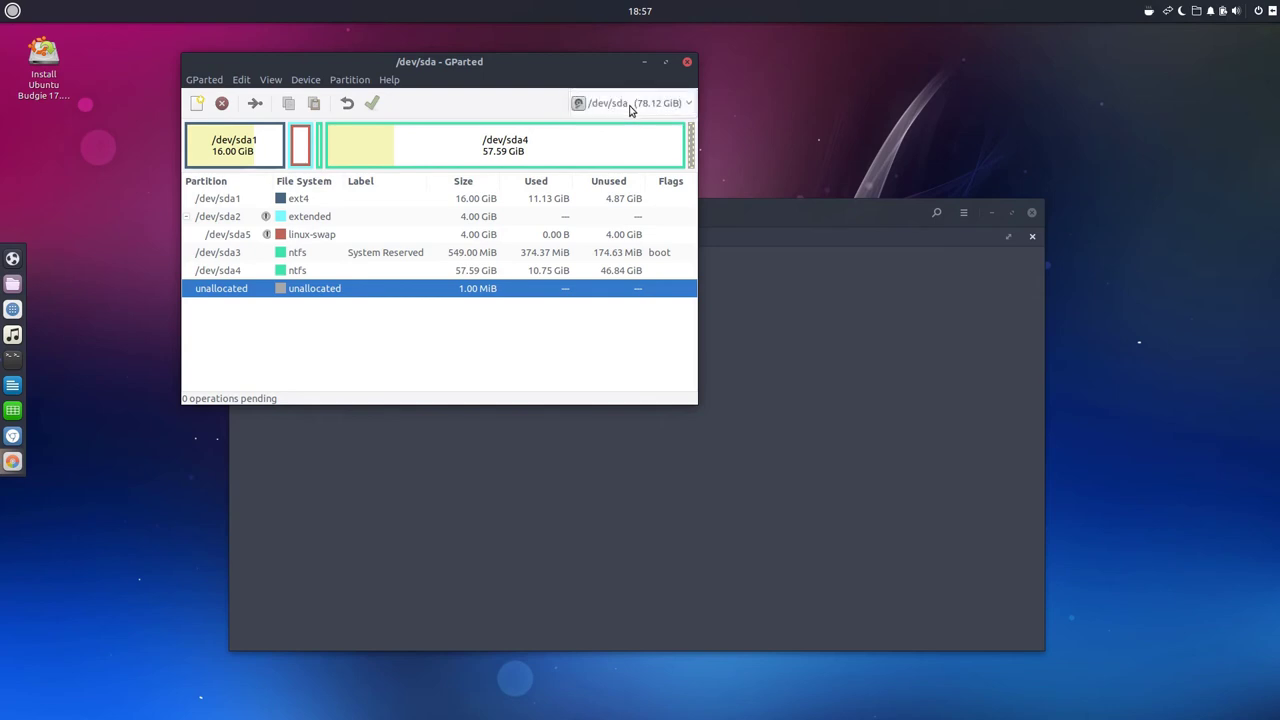
{"action": "left_click", "coordinate": [226, 160]}
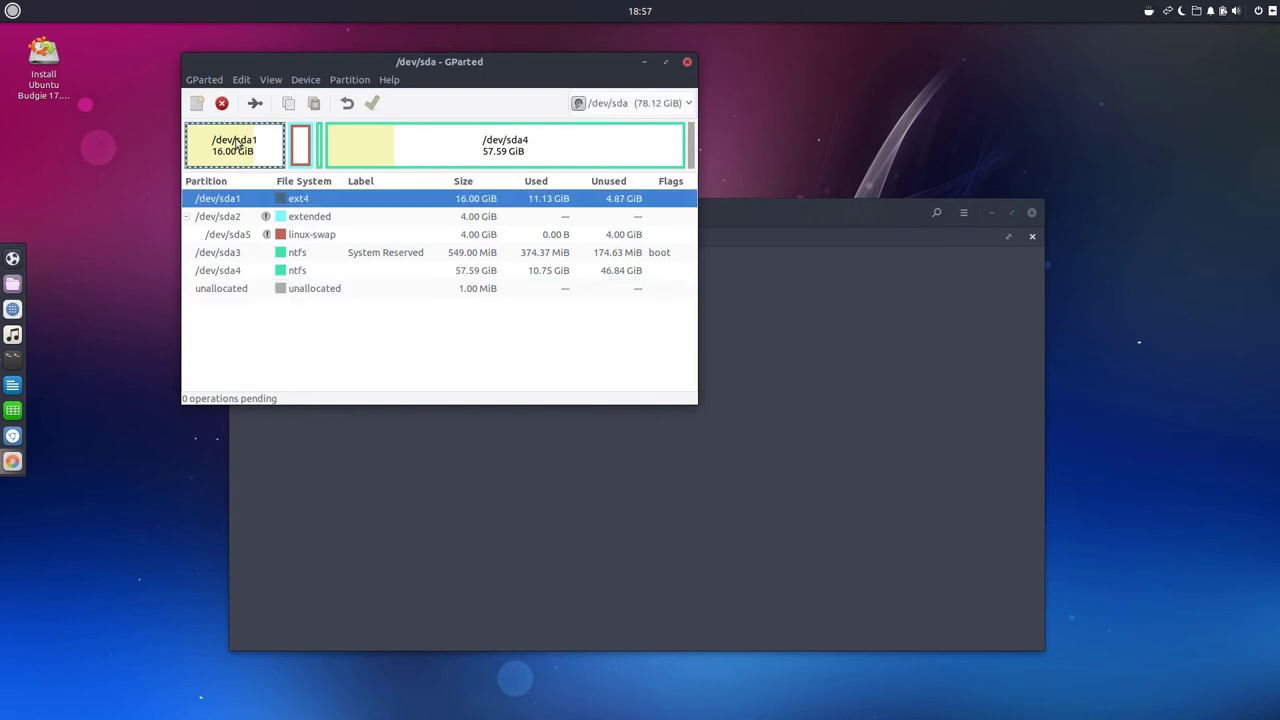
{"action": "left_click", "coordinate": [302, 153]}
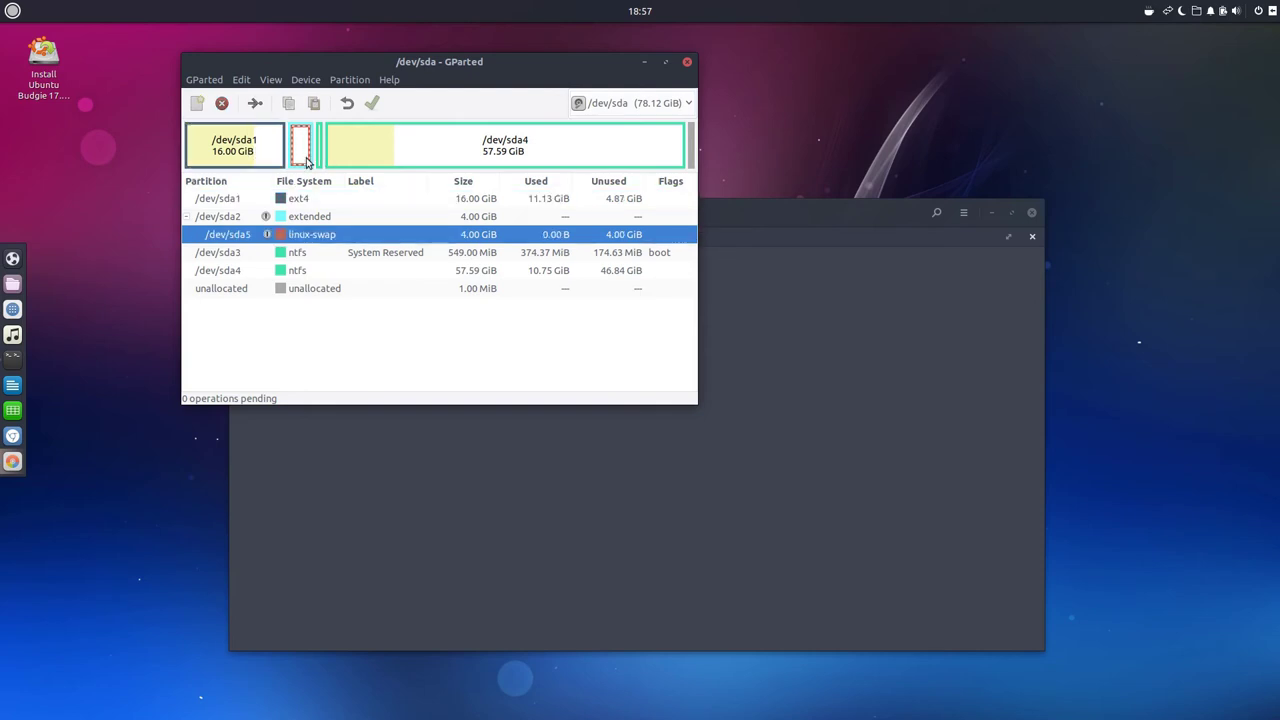
{"action": "left_click", "coordinate": [320, 155]}
{"action": "left_click", "coordinate": [335, 157]}
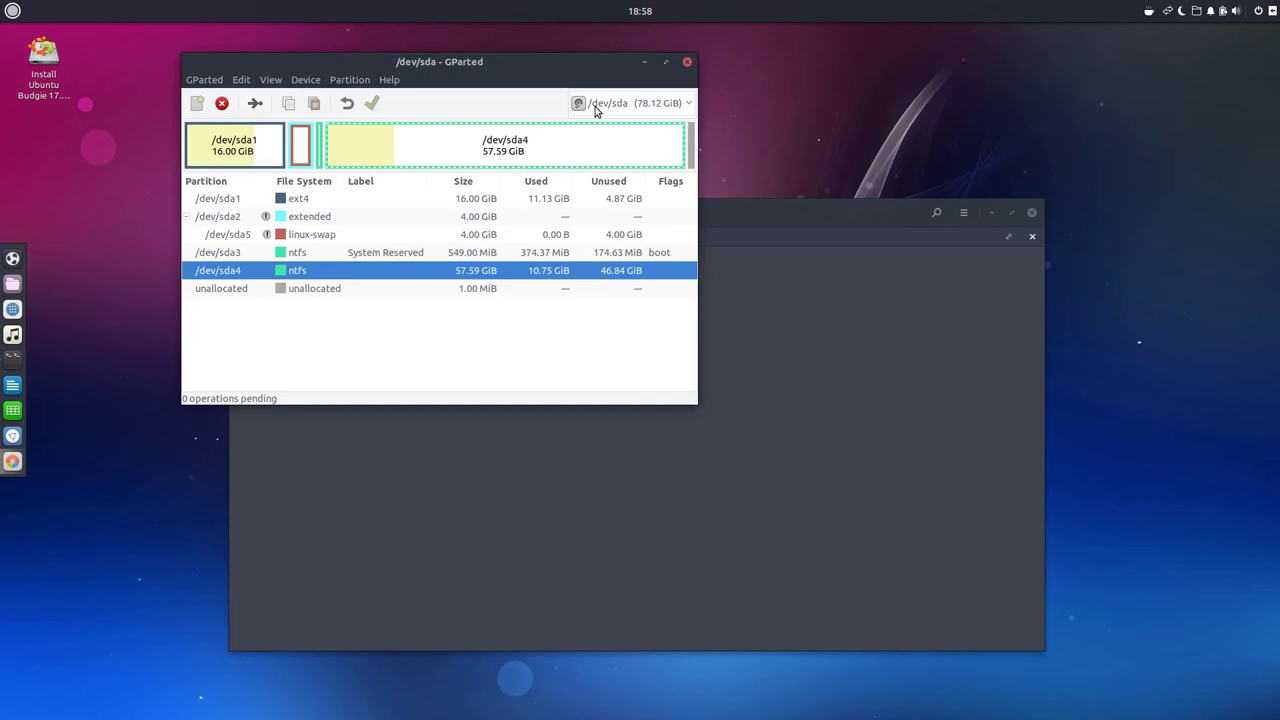
{"action": "left_click", "coordinate": [686, 63]}
Step: Change to the /mnt directory in the terminal and list its contents
{"action": "type", "text": "cd /m"}
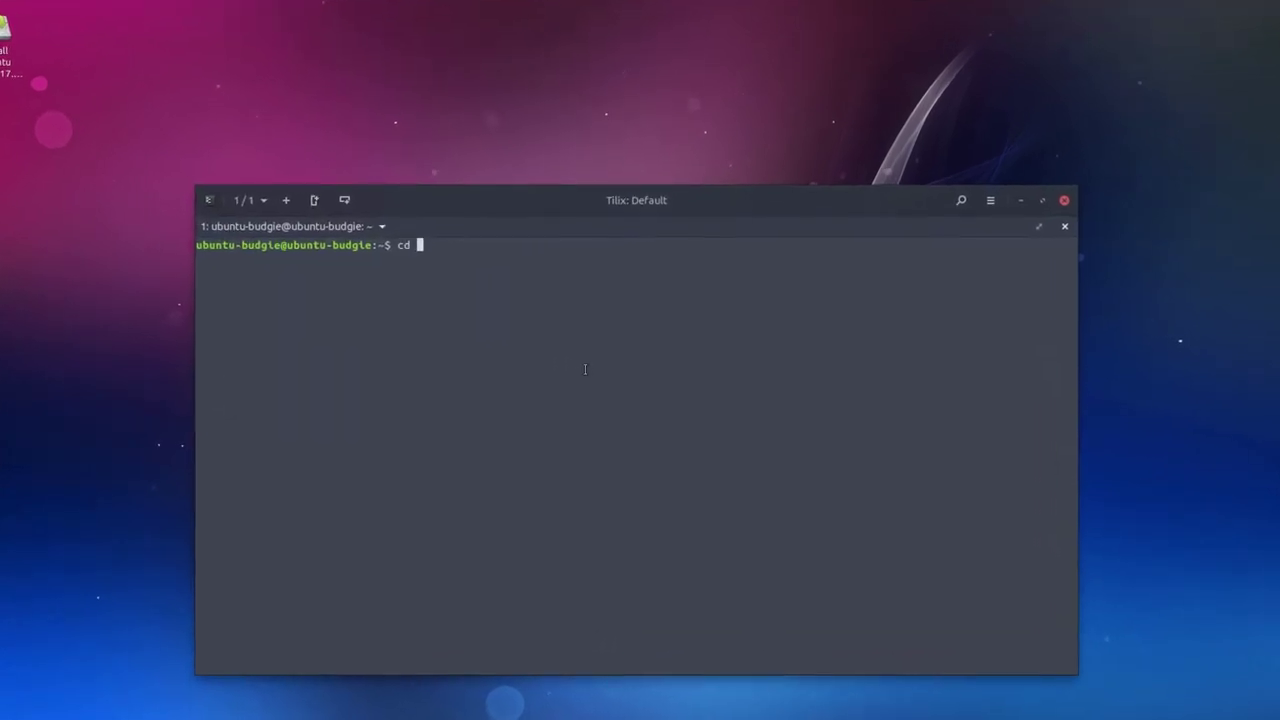
{"action": "type", "text": "nt"}
{"action": "key", "text": "Return"}
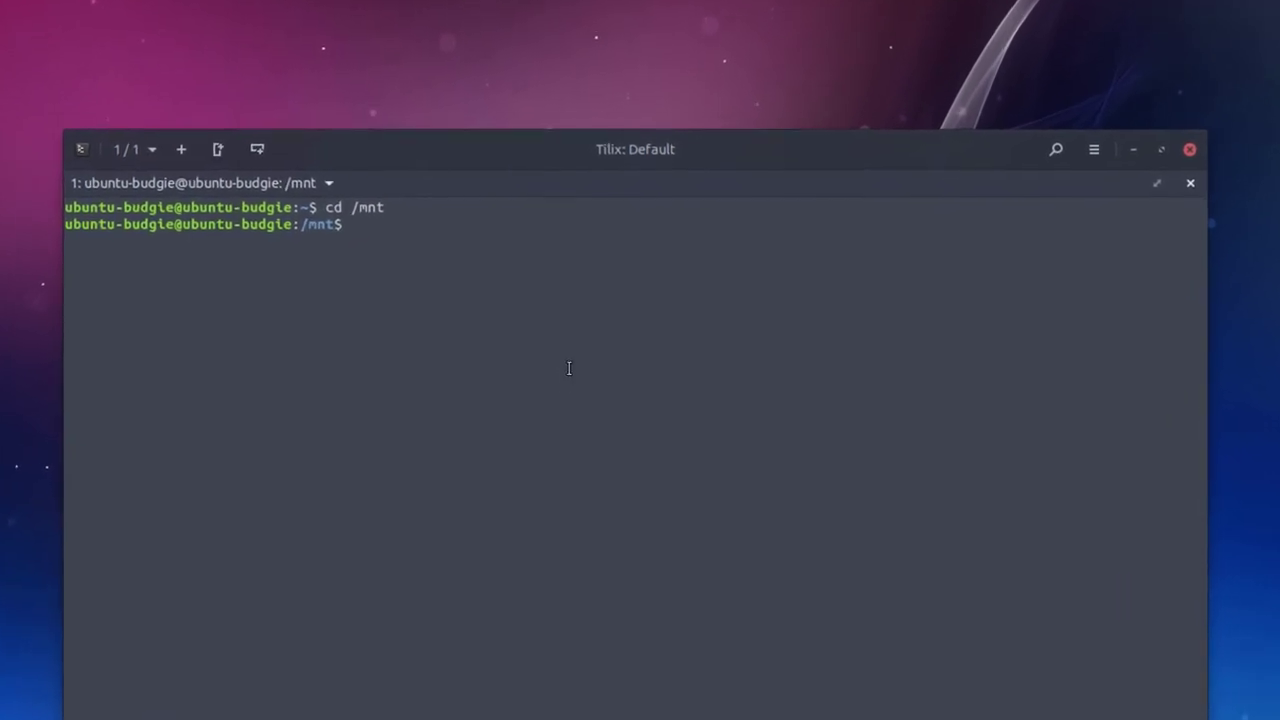
{"action": "type", "text": "ls"}
{"action": "key", "text": "Return"}
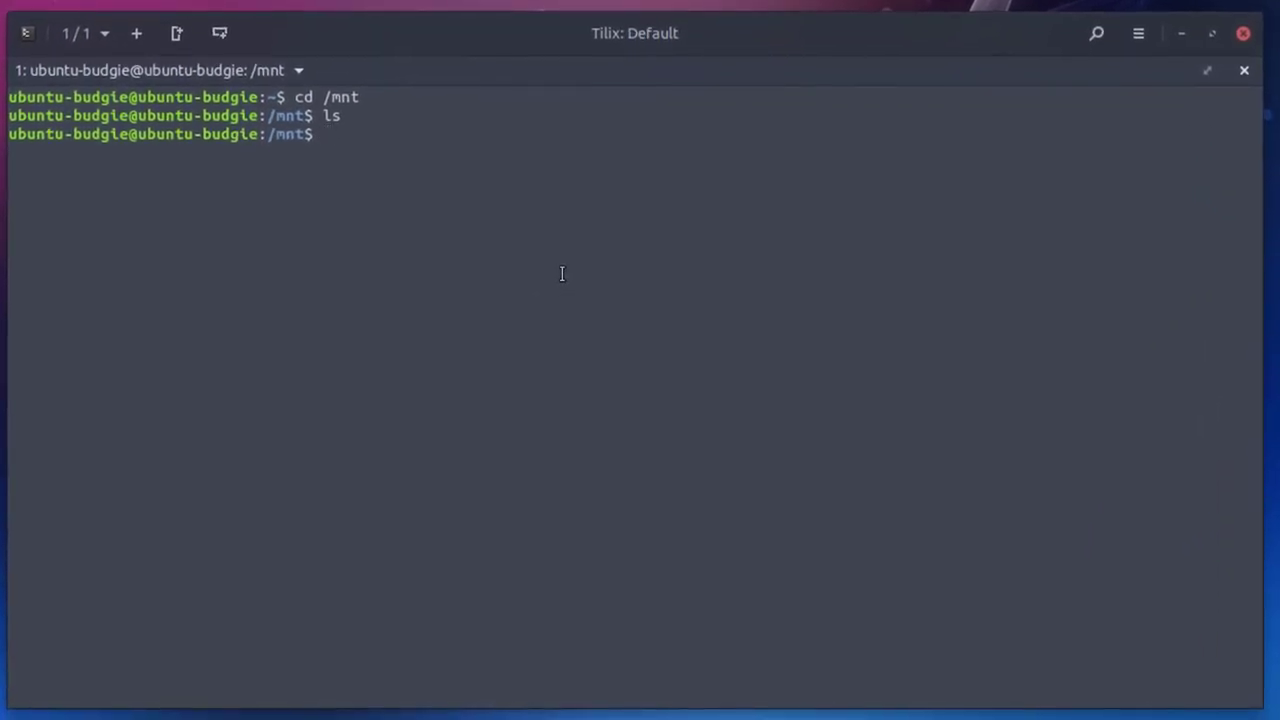
Step: Mount the Linux partition /dev/sda1 on /mnt with sudo
{"action": "type", "text": "sudo mount /d"}
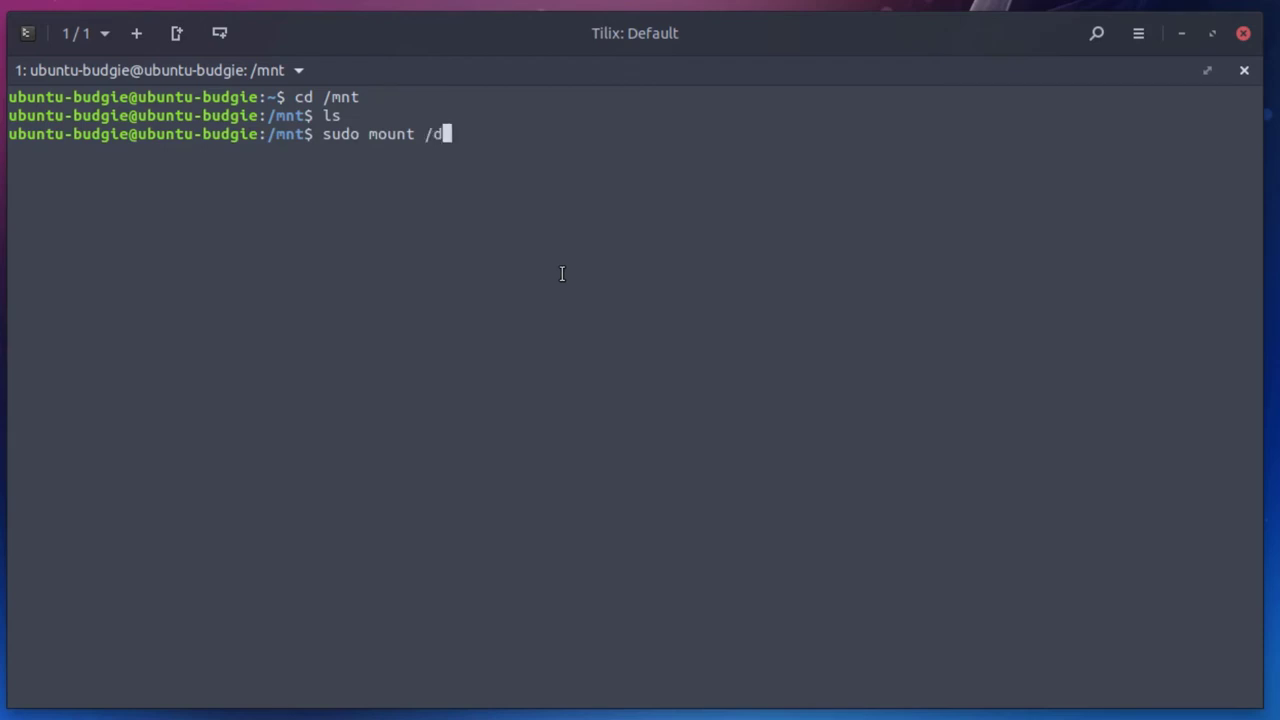
{"action": "type", "text": "ev/sda1 /mnt"}
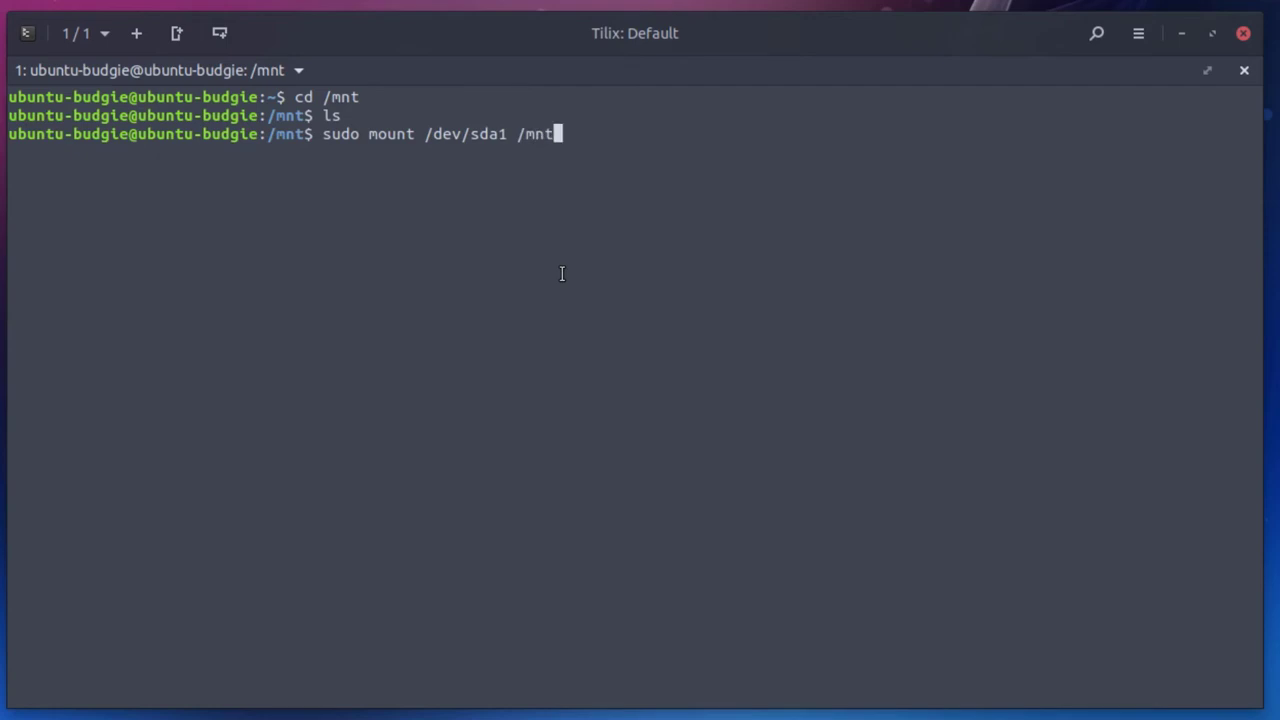
{"action": "key", "text": "Return"}
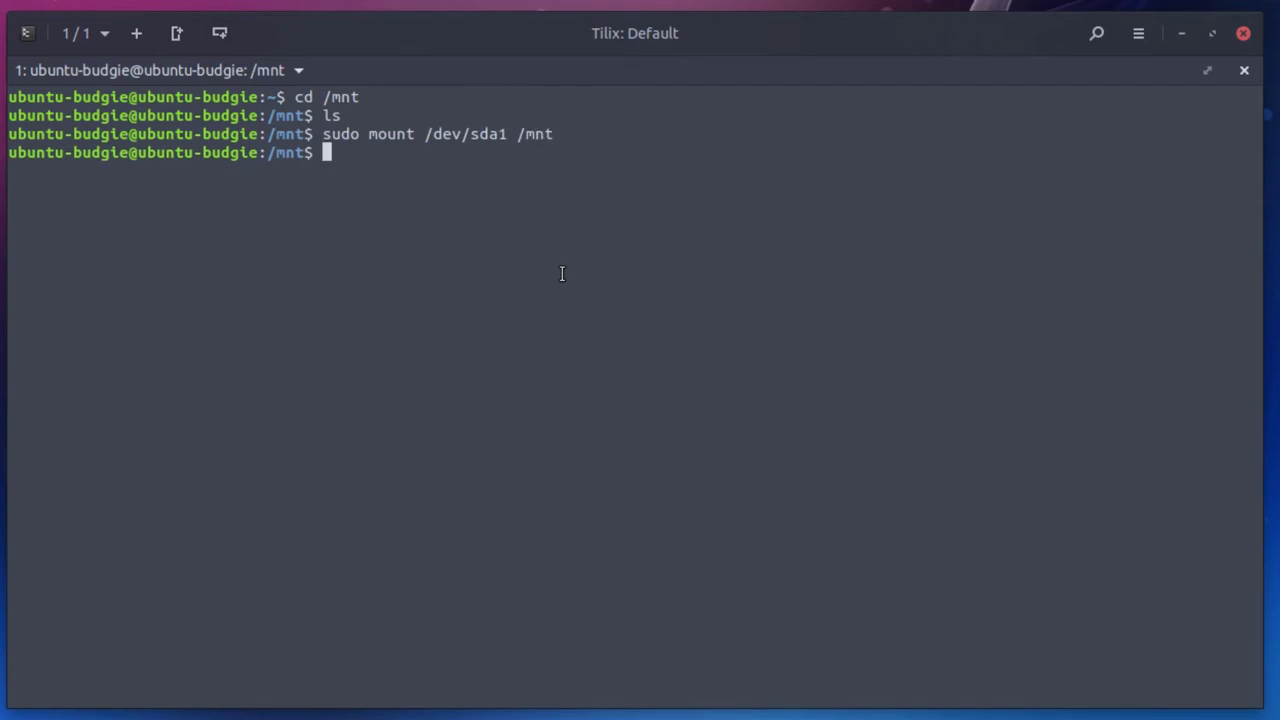
Step: Bind-mount /dev, /dev/pts, /proc and /sys onto the matching directories under /mnt with sudo
{"action": "type", "text": "sudo mount --"}
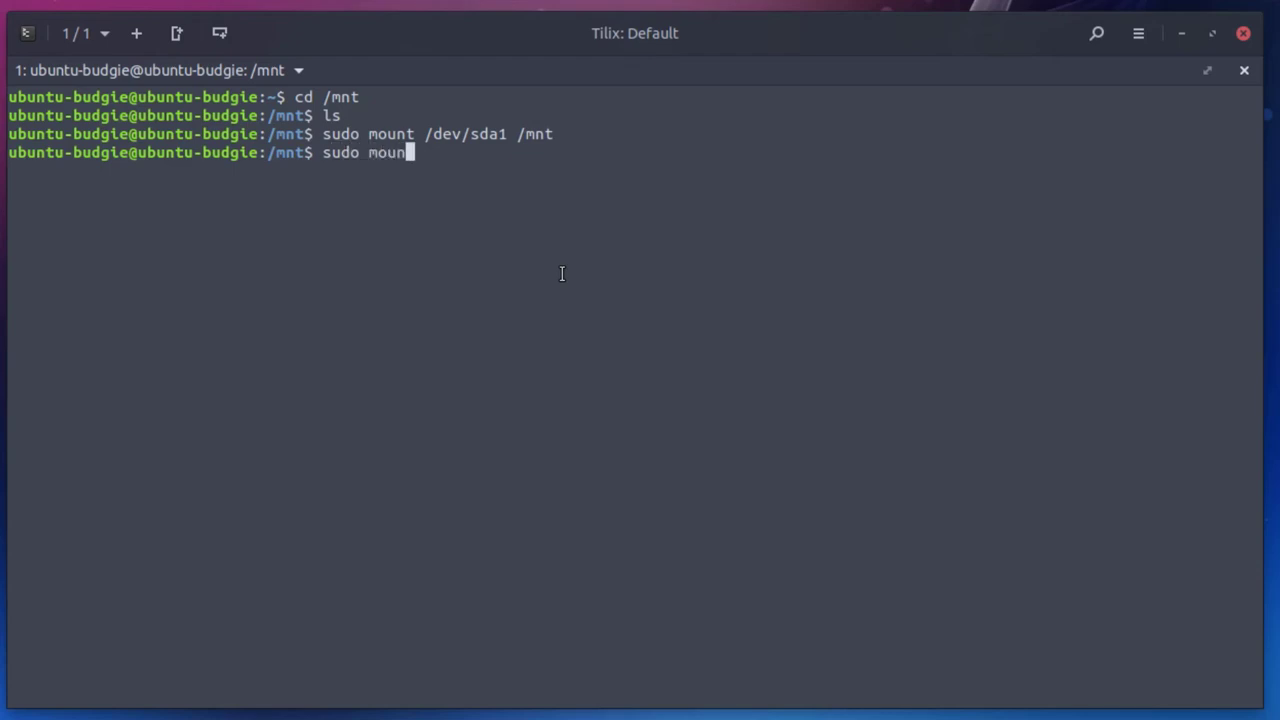
{"action": "type", "text": "binde"}
{"action": "key", "text": "BackSpace"}
{"action": "key", "text": "BackSpace"}
{"action": "type", "text": "d"}
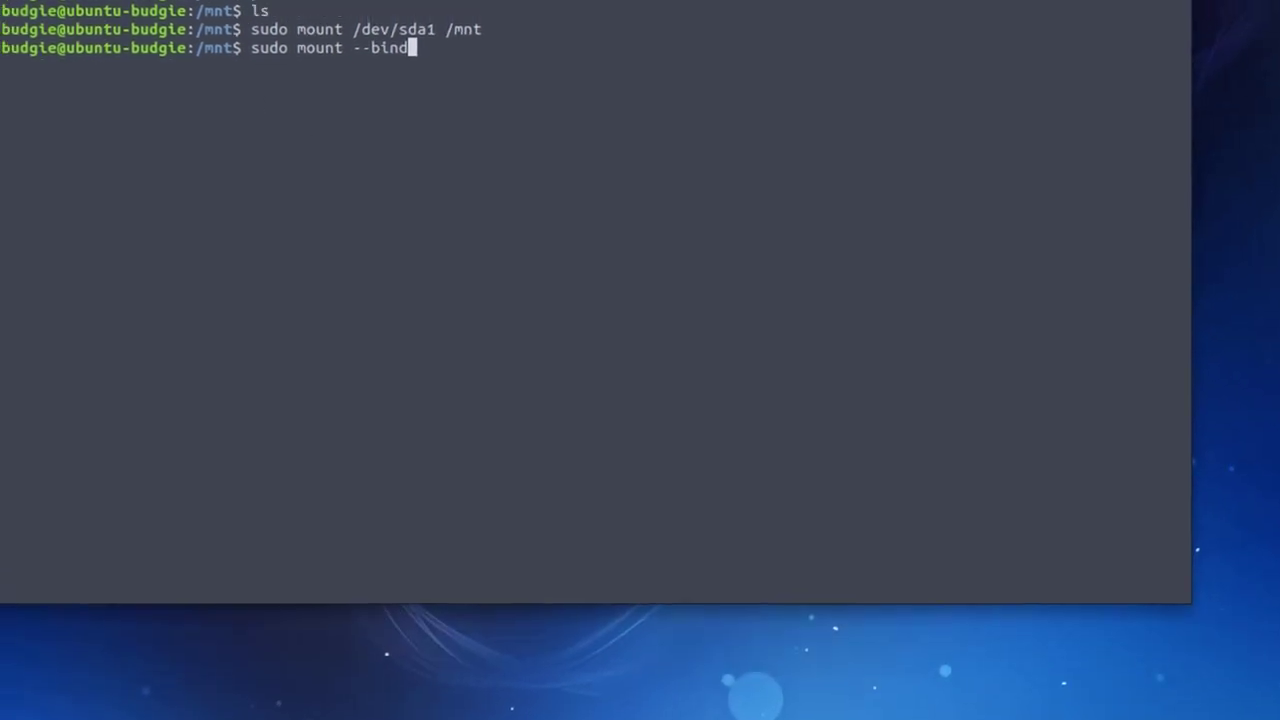
{"action": "left_click", "coordinate": [1138, 33]}
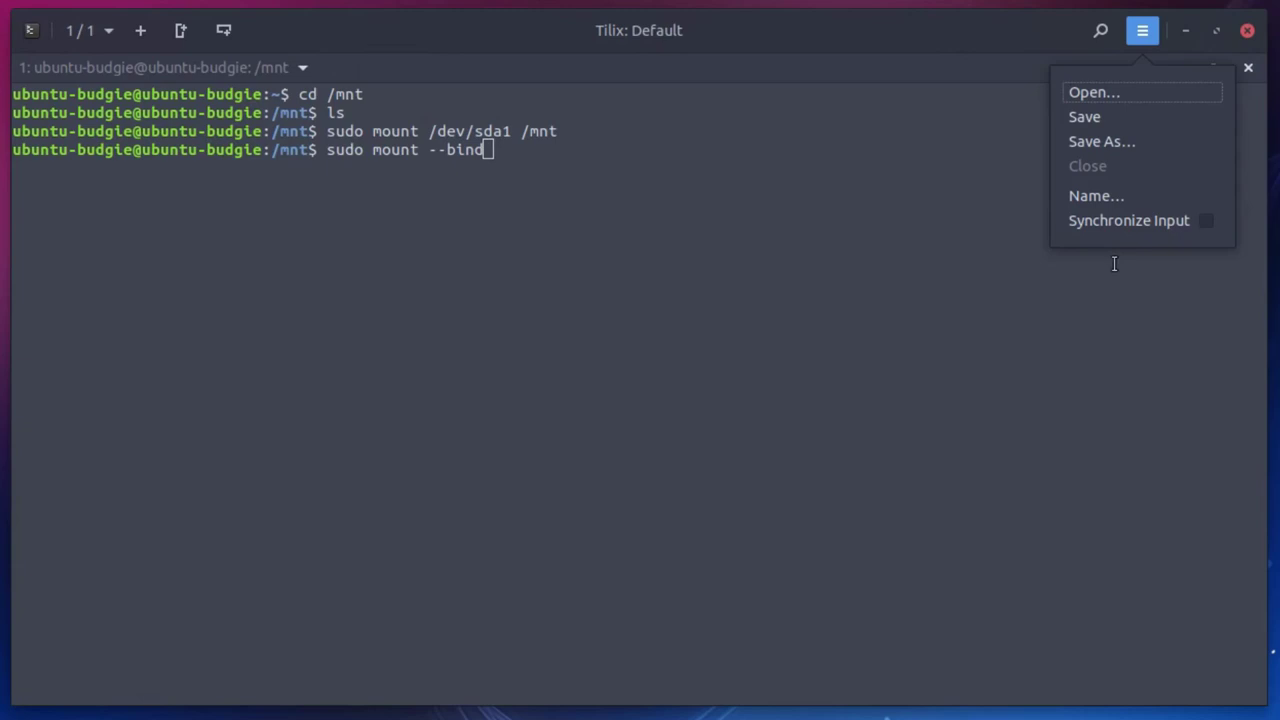
{"action": "left_click", "coordinate": [887, 209]}
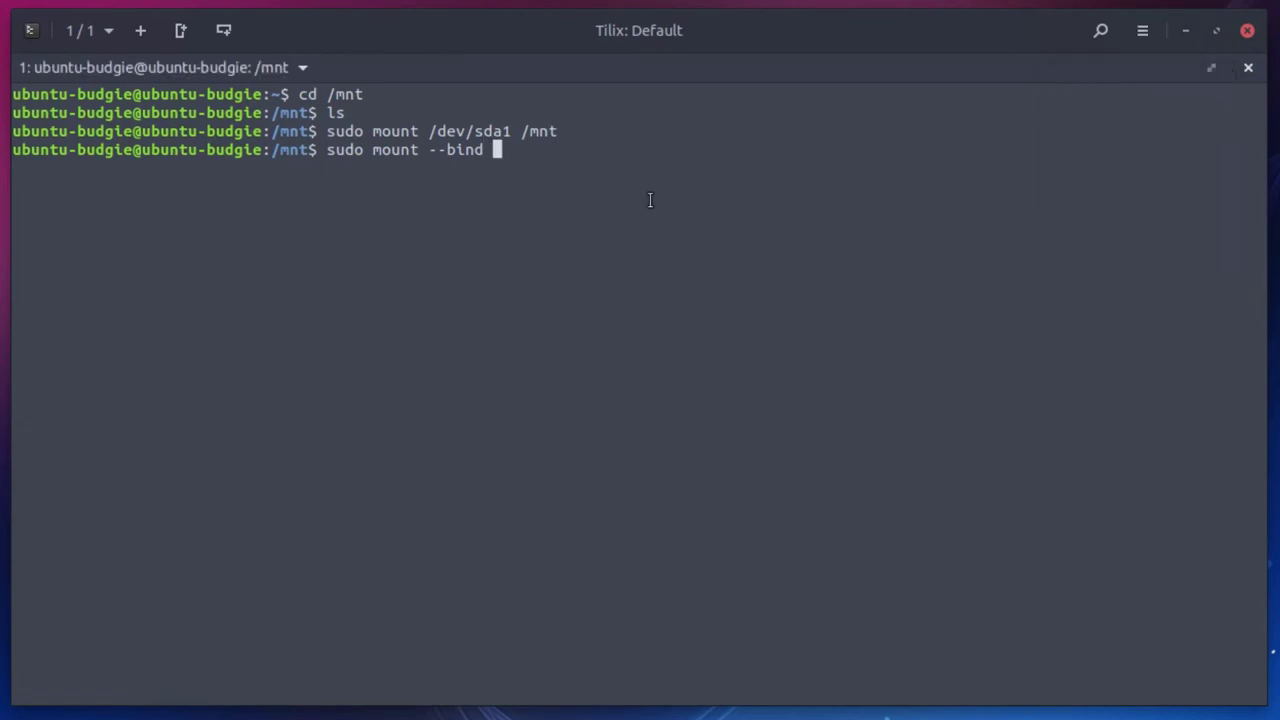
{"action": "type", "text": "/dev /mnt/"}
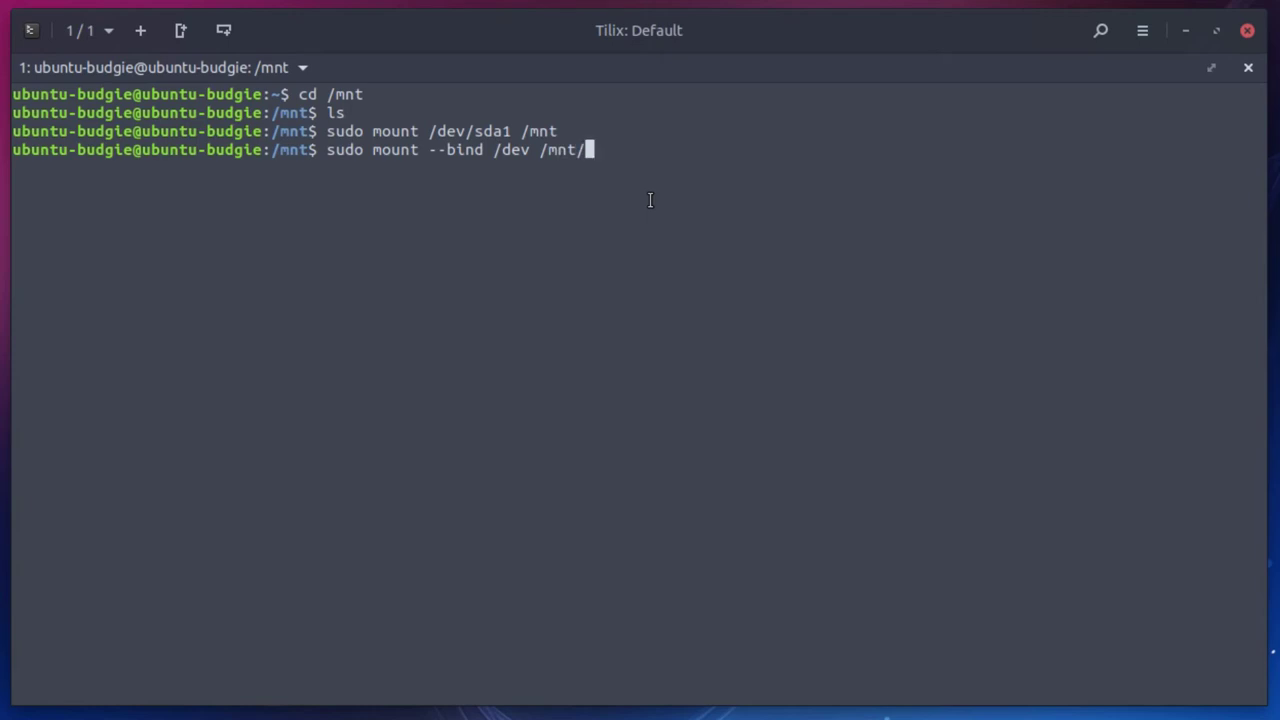
{"action": "type", "text": "dev"}
{"action": "key", "text": "Return"}
{"action": "type", "text": "sudo mount --bind /dev/pts /mnt/dev/pts sudo mount --bind /proc /mnt/proc sudo mount --bind /sys /mnt/sys"}
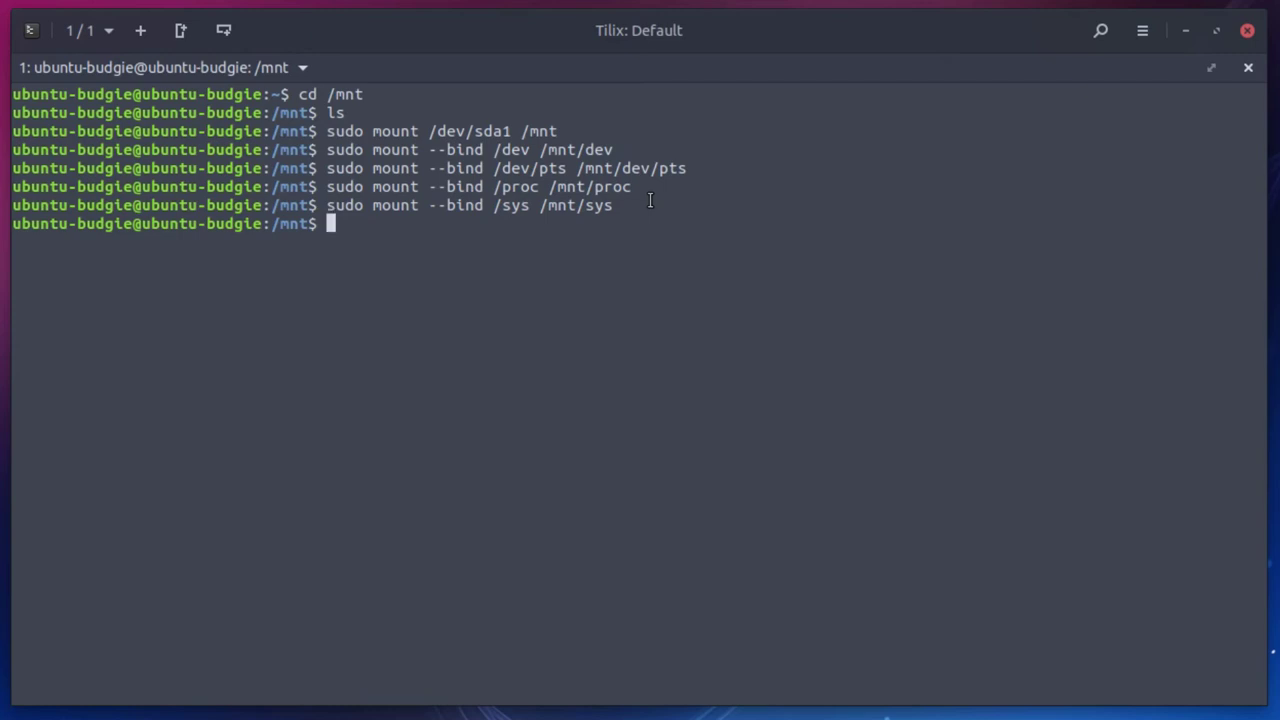
{"action": "key", "text": "Return"}
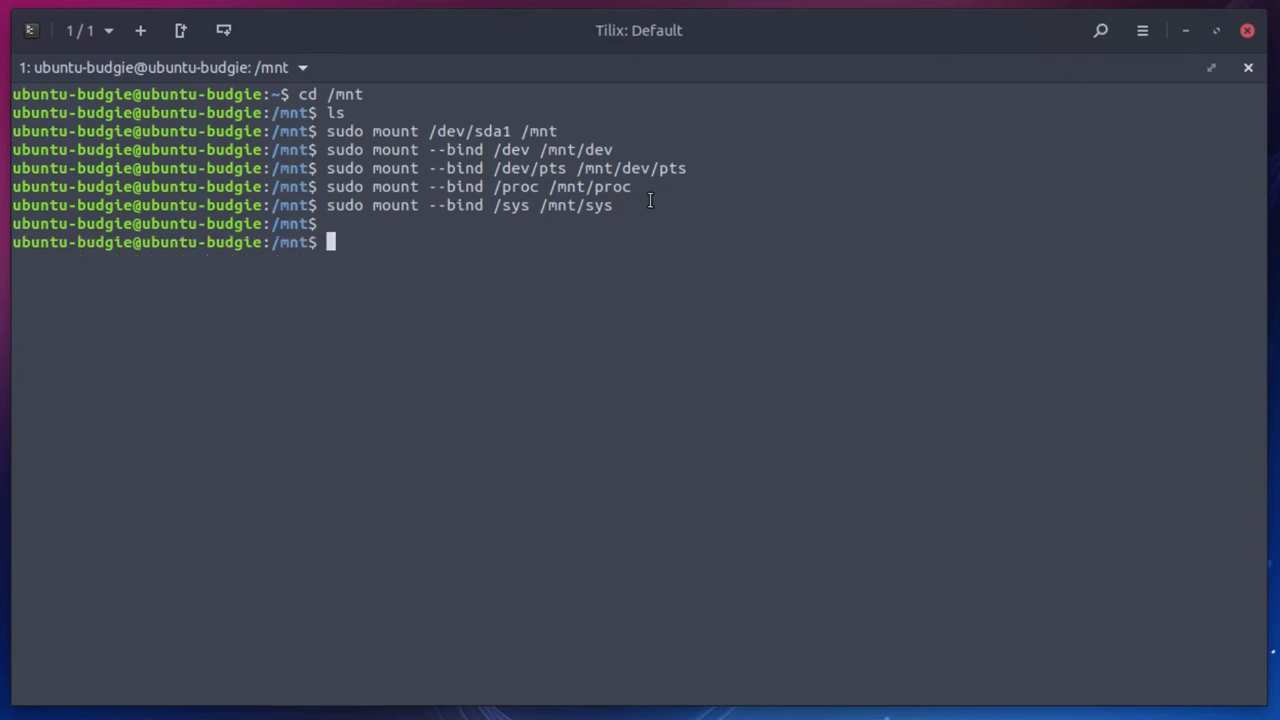
Step: Chroot into /mnt with sudo and list the contents of its root directory
{"action": "type", "text": "sudo chroot "}
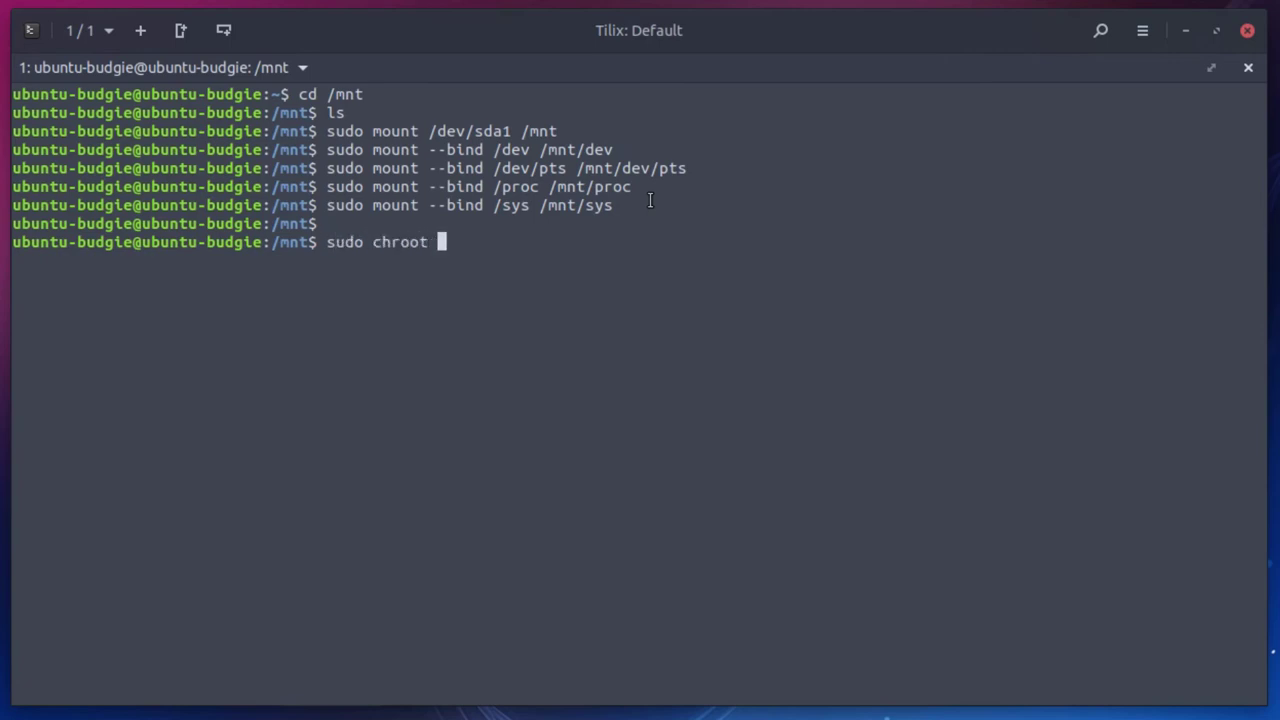
{"action": "type", "text": "/mnt"}
{"action": "key", "text": "Return"}
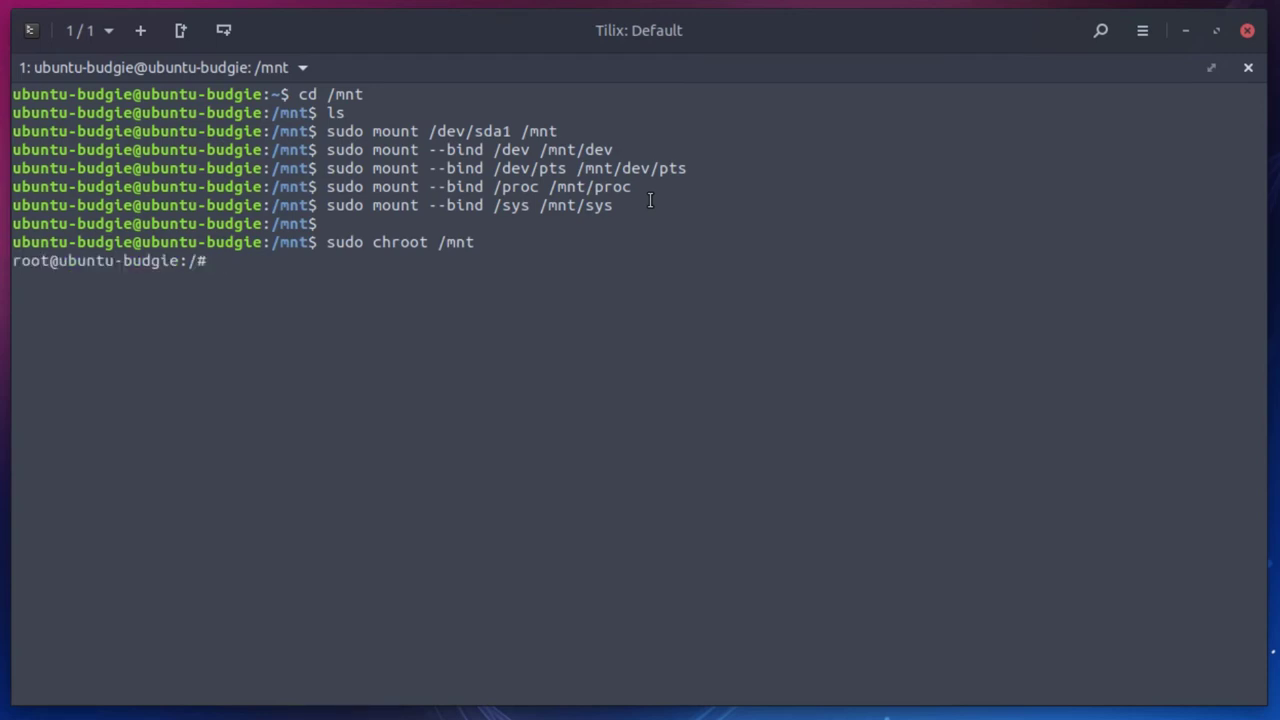
{"action": "key", "text": "Return"}
{"action": "key", "text": "Return"}
{"action": "key", "text": "Return"}
{"action": "type", "text": "ls"}
{"action": "key", "text": "Return"}
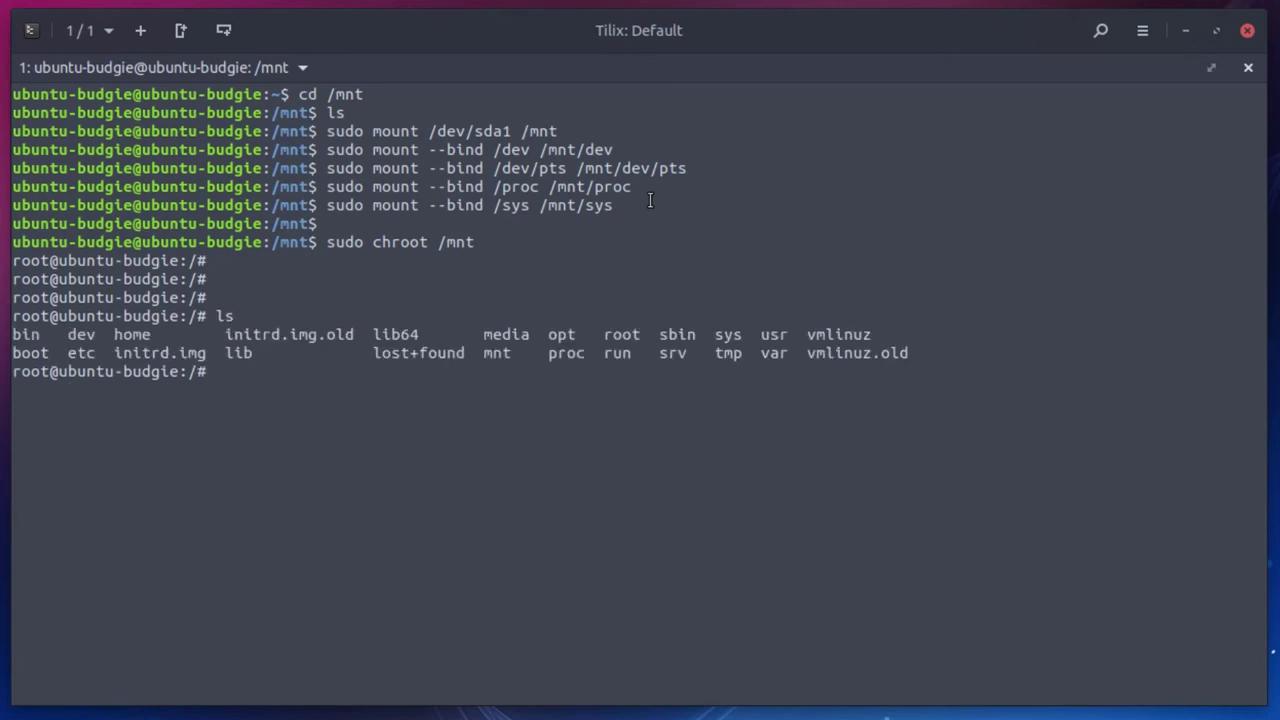
Step: Install GRUB to the whole disk /dev/sda with grub-install
{"action": "type", "text": "grub0"}
{"action": "key", "text": "BackSpace"}
{"action": "type", "text": "-install /dev"}
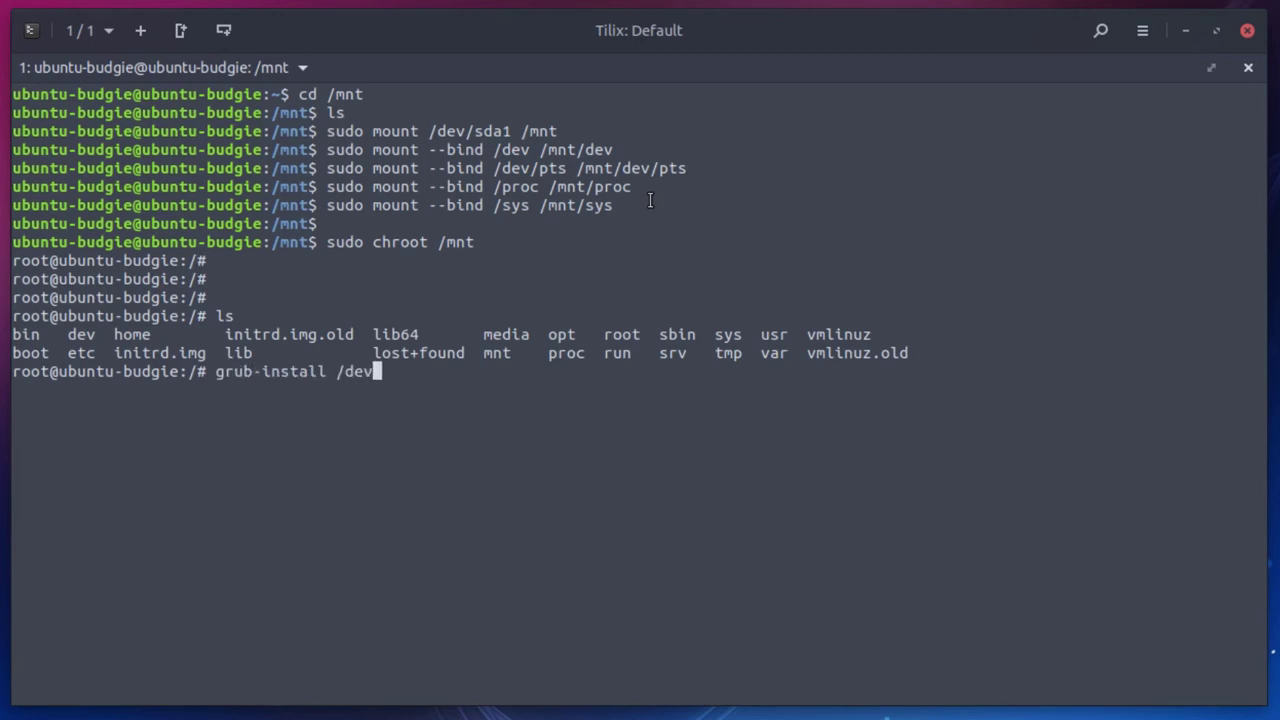
{"action": "type", "text": "/sda"}
{"action": "type", "text": "1"}
{"action": "key", "text": "BackSpace"}
{"action": "key", "text": "Return"}
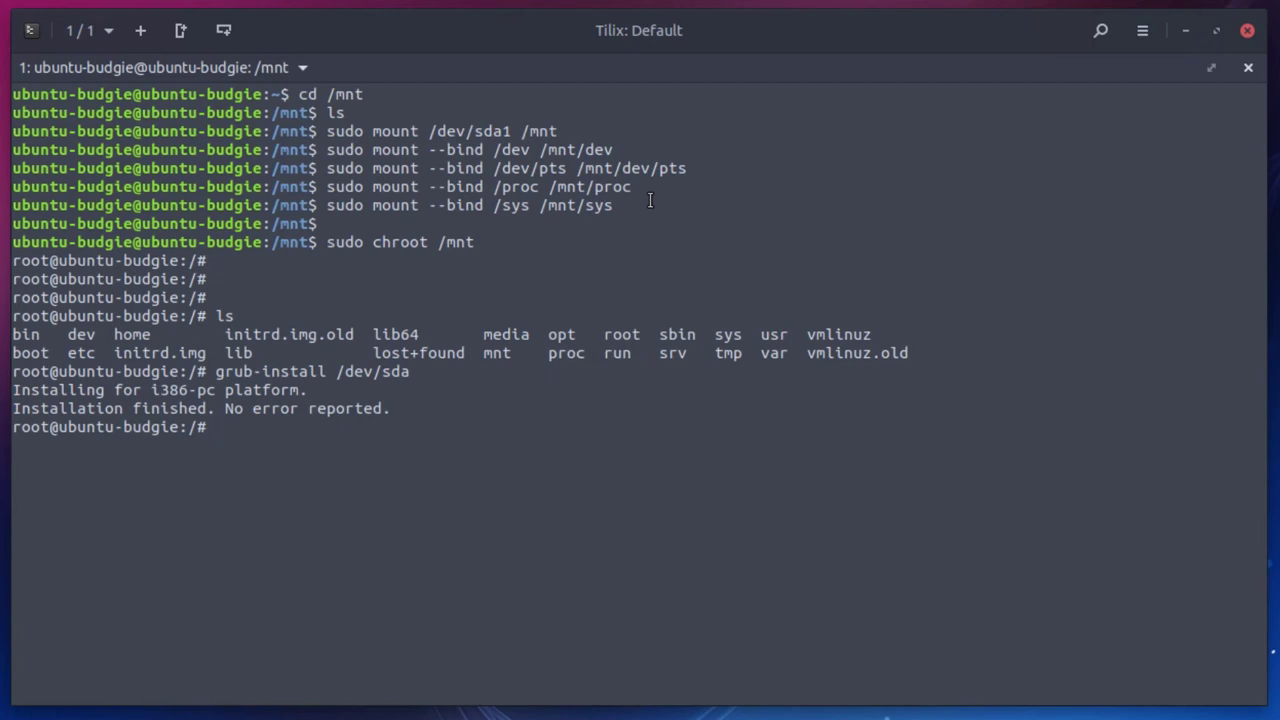
Step: Regenerate the GRUB configuration with sudo update-grub and check its output for the Linux and Windows systems
{"action": "type", "text": "sudo upda"}
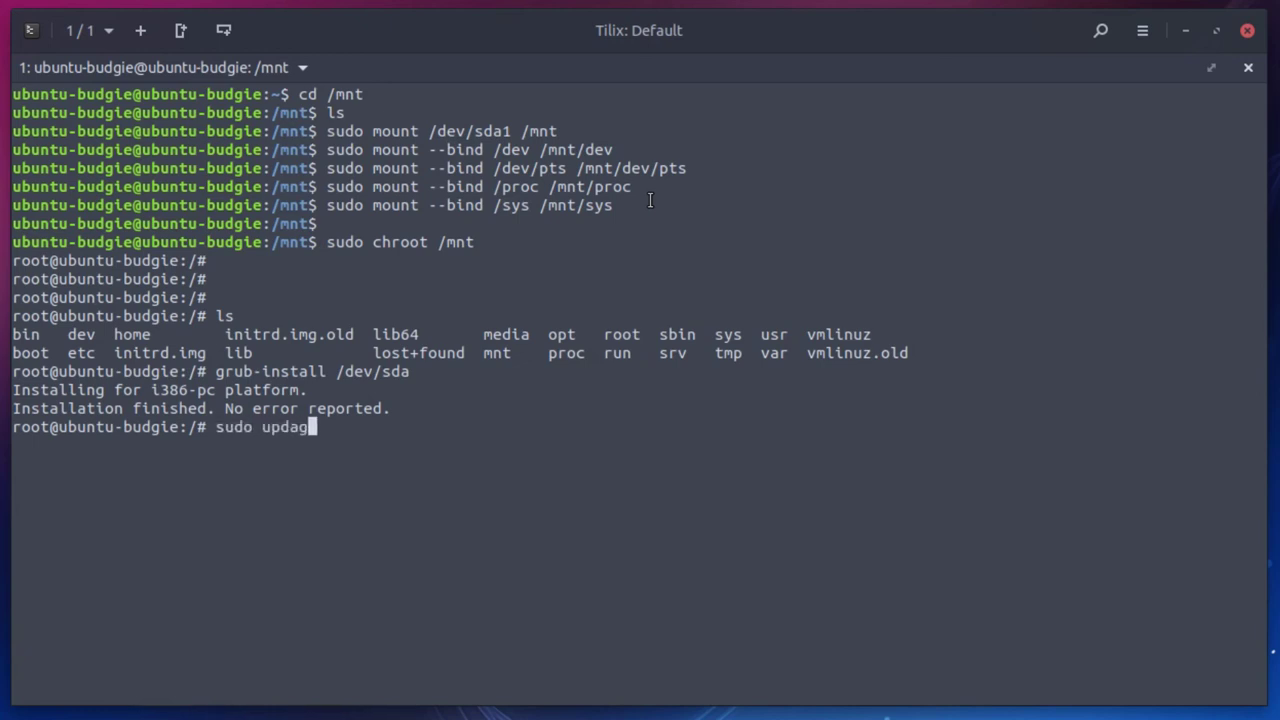
{"action": "type", "text": "te-grub"}
{"action": "key", "text": "Return"}
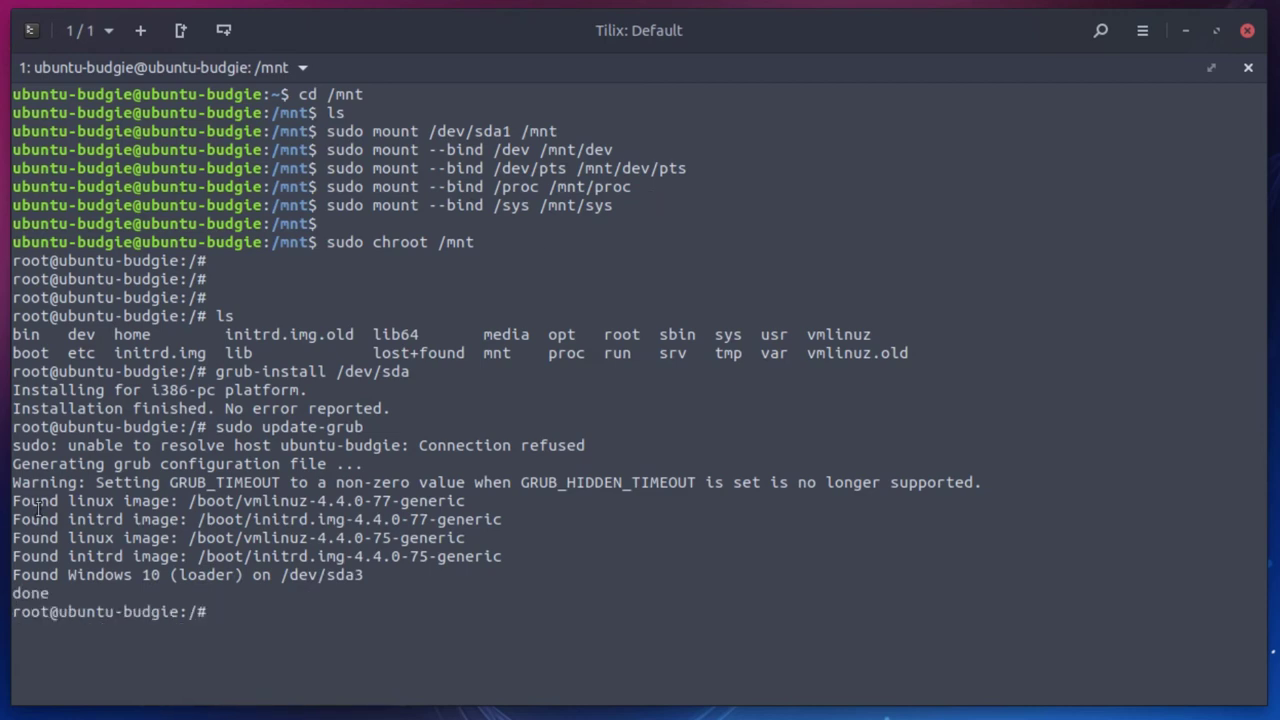
{"action": "left_click_drag", "start_coordinate": [38, 507], "coordinate": [293, 520]}
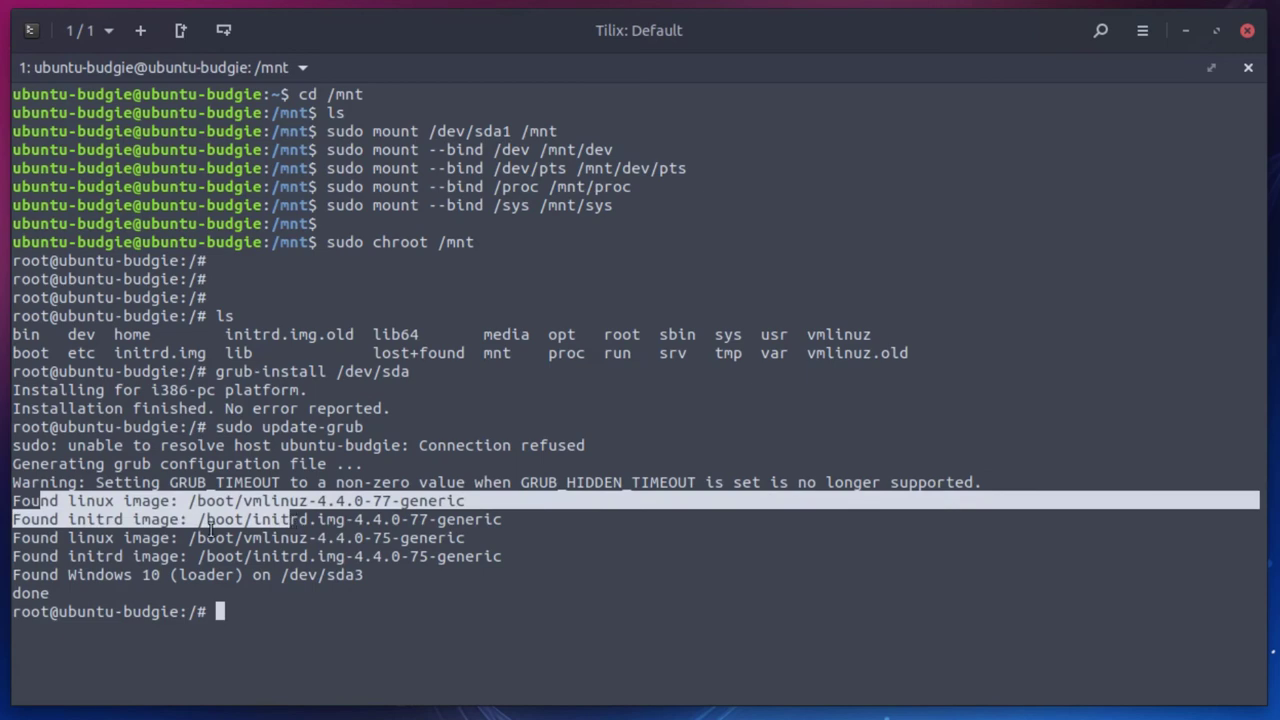
{"action": "left_click_drag", "start_coordinate": [38, 575], "coordinate": [372, 578]}
{"action": "left_click", "coordinate": [366, 578]}
{"action": "left_click", "coordinate": [419, 576]}
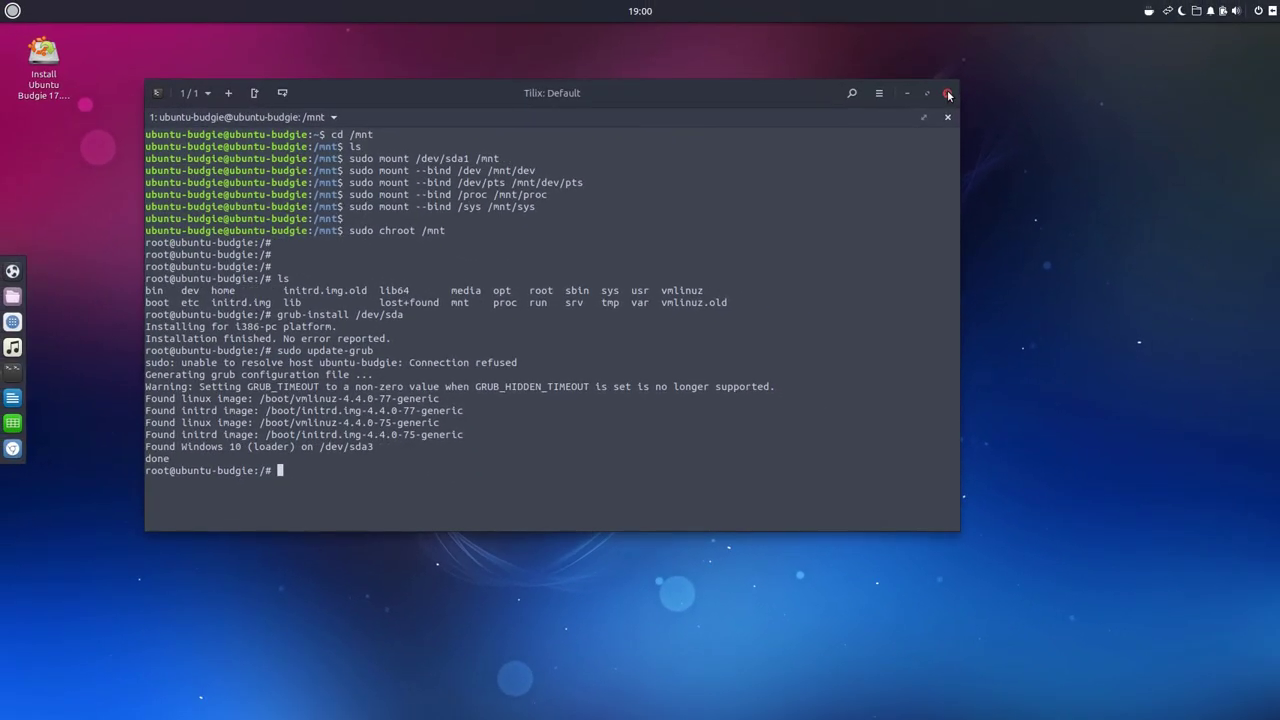
Step: Close the terminal window despite its running processes and shut down the live session
{"action": "left_click", "coordinate": [947, 93]}
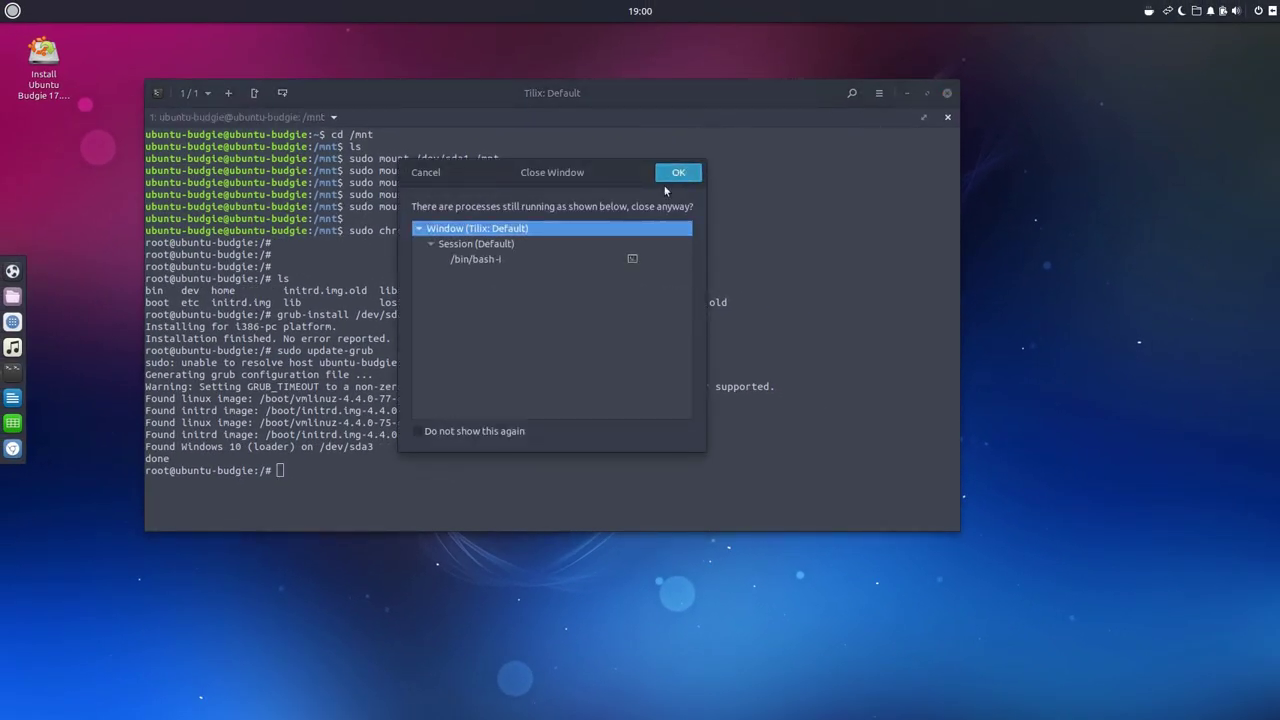
{"action": "left_click", "coordinate": [676, 174]}
{"action": "left_click", "coordinate": [1257, 11]}
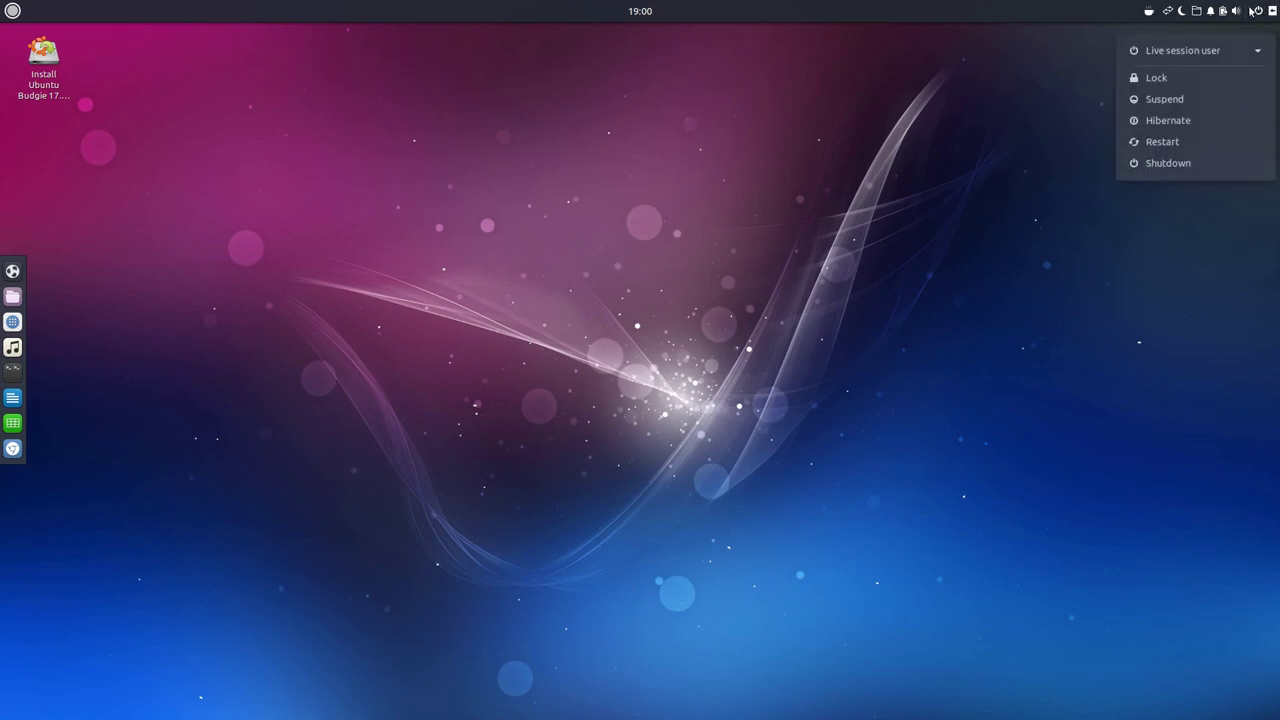
{"action": "left_click", "coordinate": [1197, 163]}
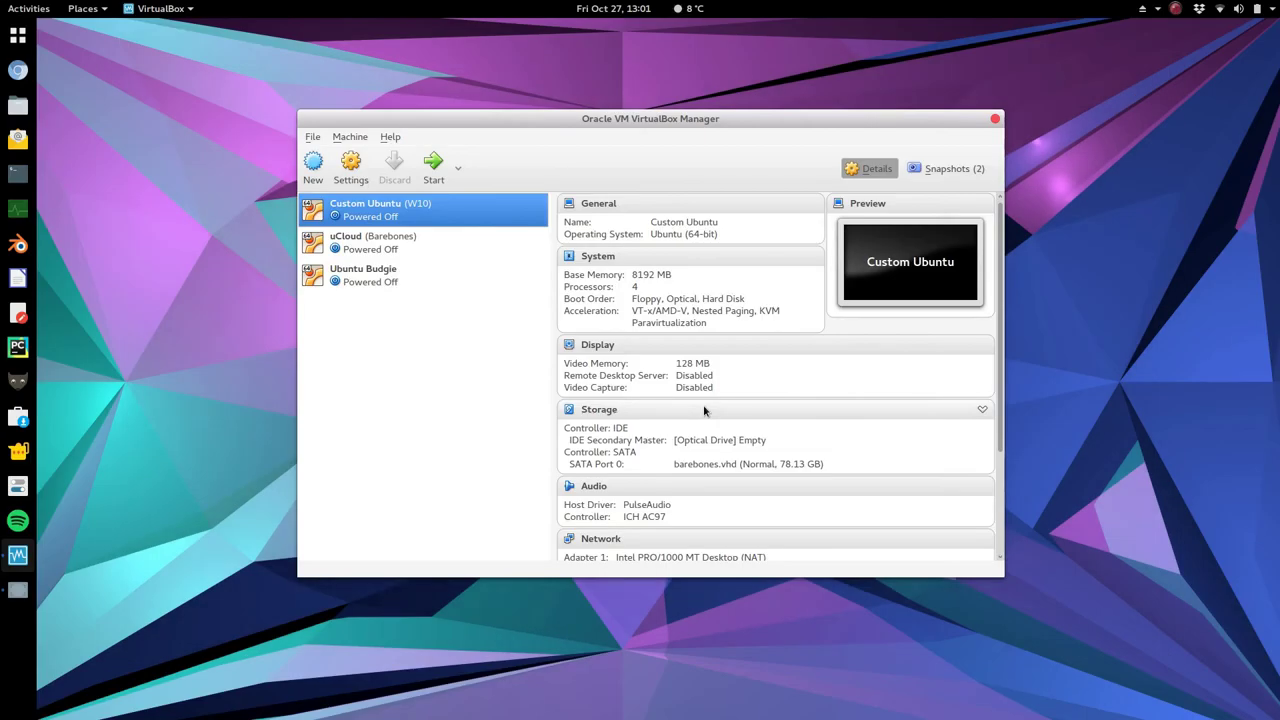
Step: Check the optical drive in the Custom Ubuntu machine's storage settings and leave them without saving
{"action": "left_click", "coordinate": [351, 165]}
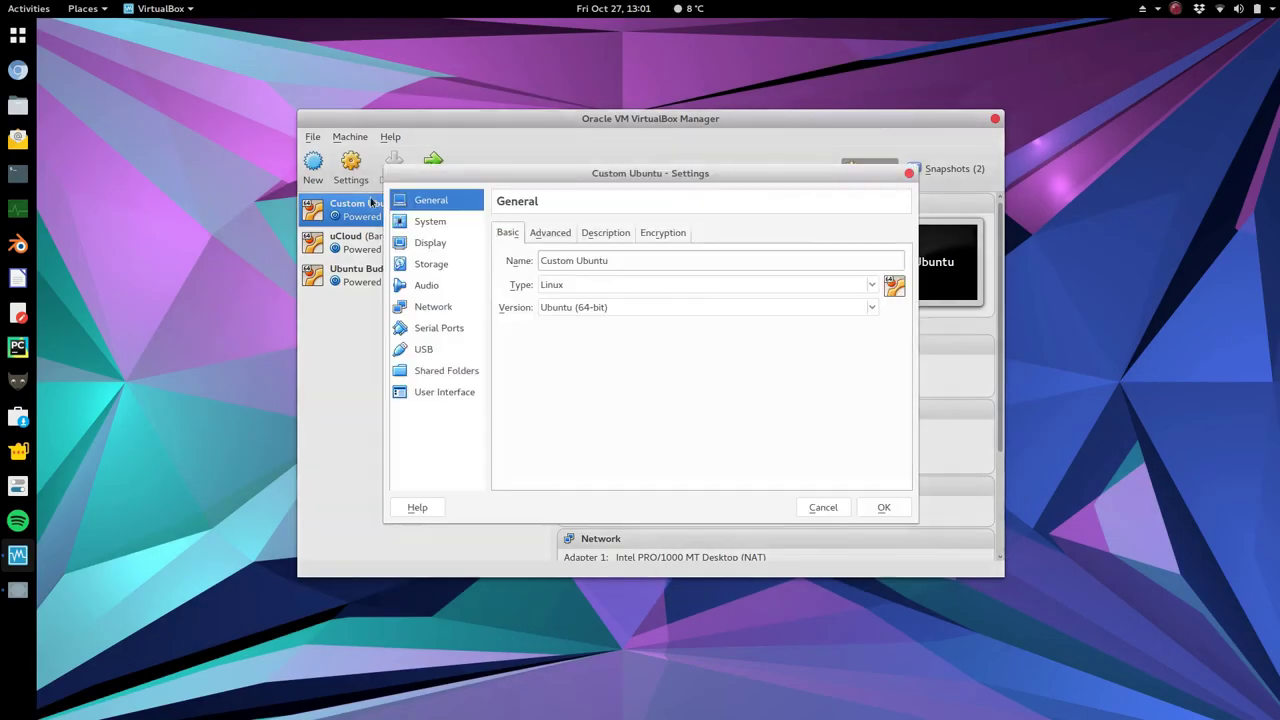
{"action": "left_click", "coordinate": [424, 268]}
{"action": "left_click", "coordinate": [552, 272]}
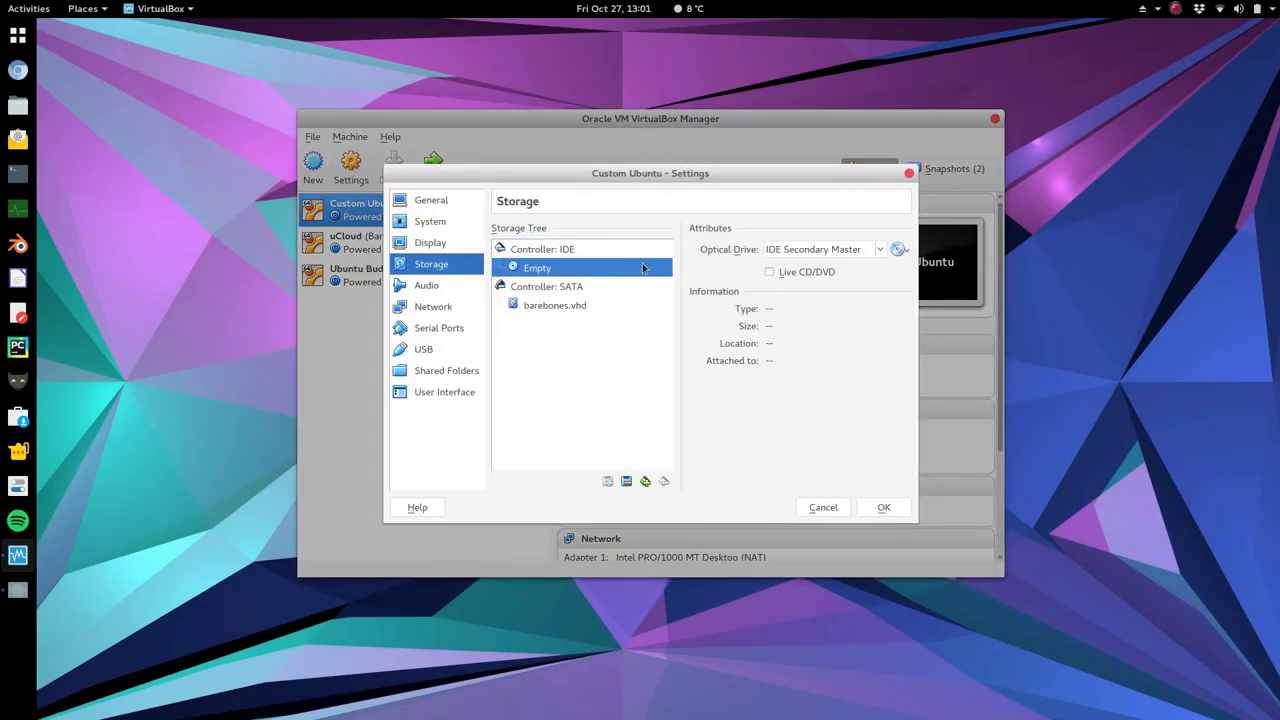
{"action": "left_click", "coordinate": [905, 252]}
{"action": "left_click", "coordinate": [860, 370]}
{"action": "left_click", "coordinate": [821, 507]}
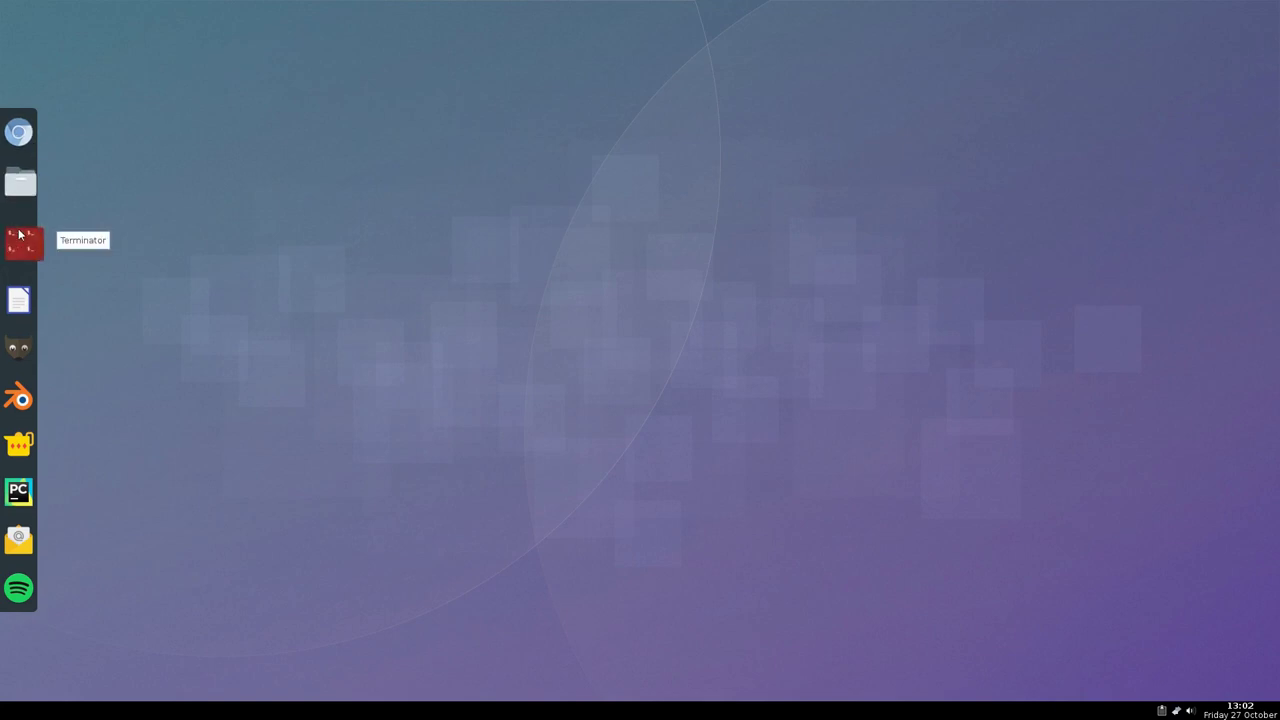
Step: Shut down the Custom Ubuntu system from its desktop and close the VirtualBox Manager
{"action": "right_click", "coordinate": [433, 199]}
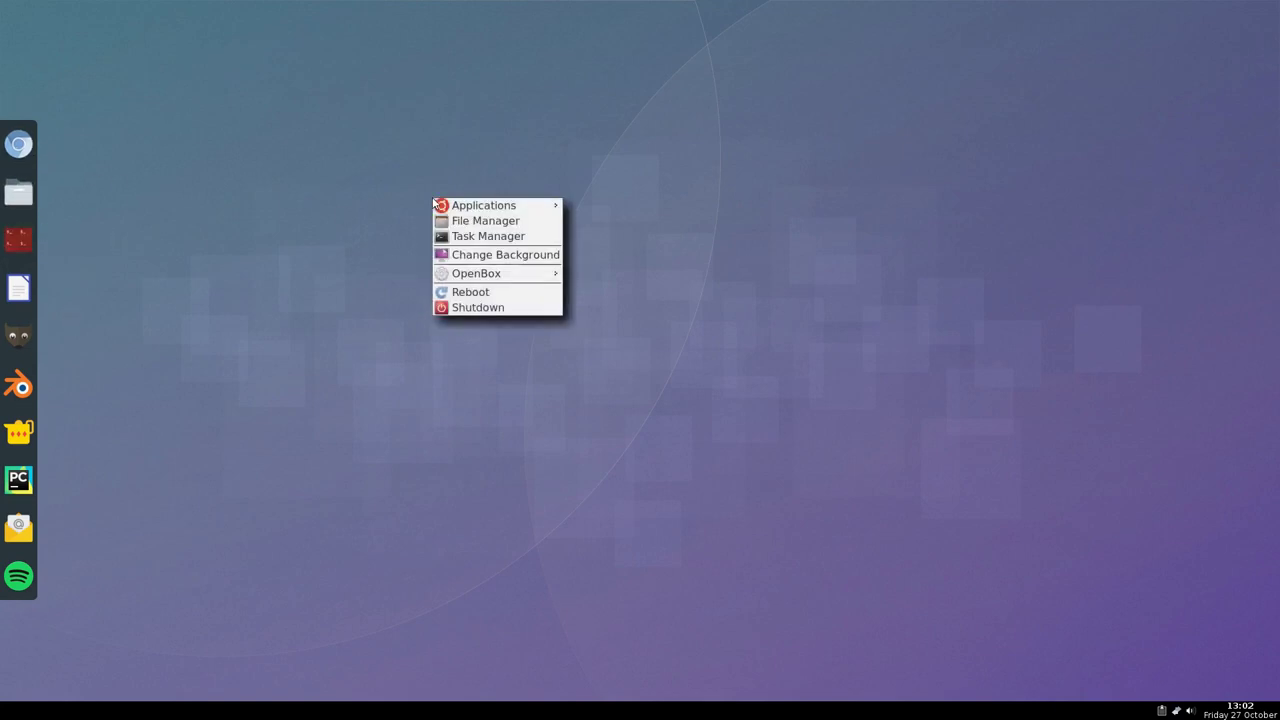
{"action": "left_click", "coordinate": [521, 310]}
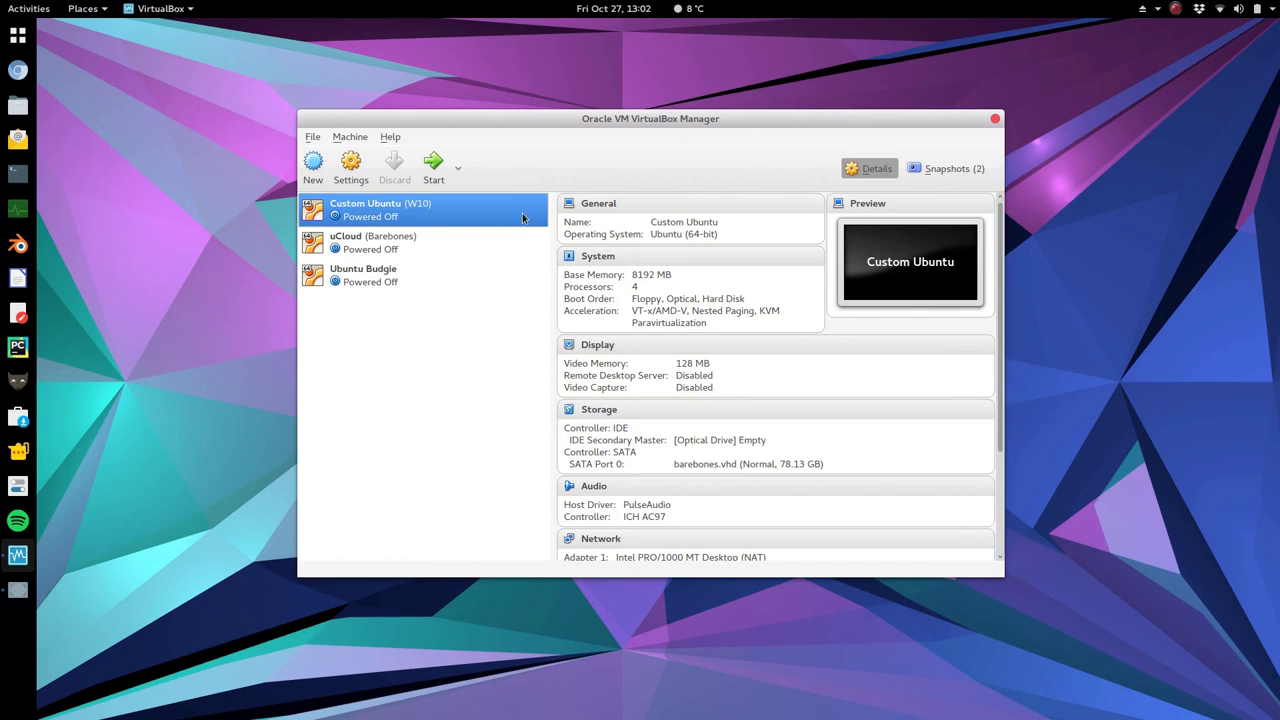
{"action": "left_click", "coordinate": [385, 248]}
{"action": "left_click", "coordinate": [388, 270]}
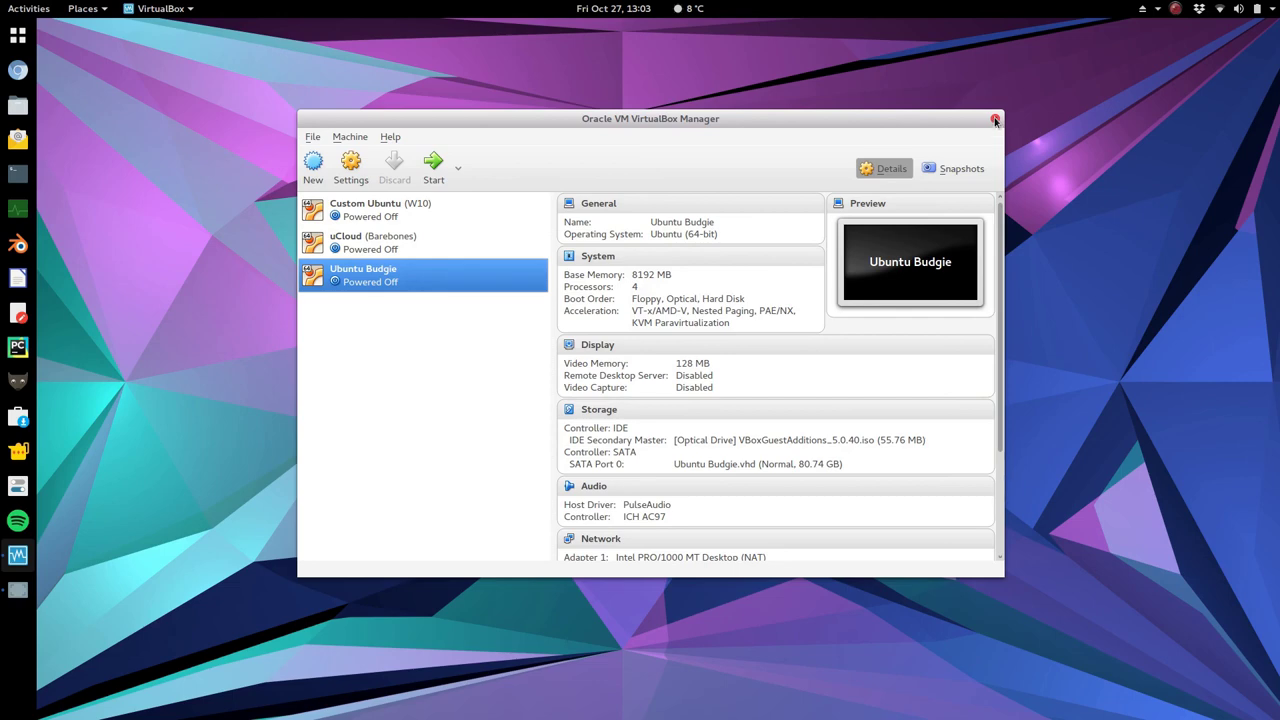
{"action": "left_click", "coordinate": [995, 120]}
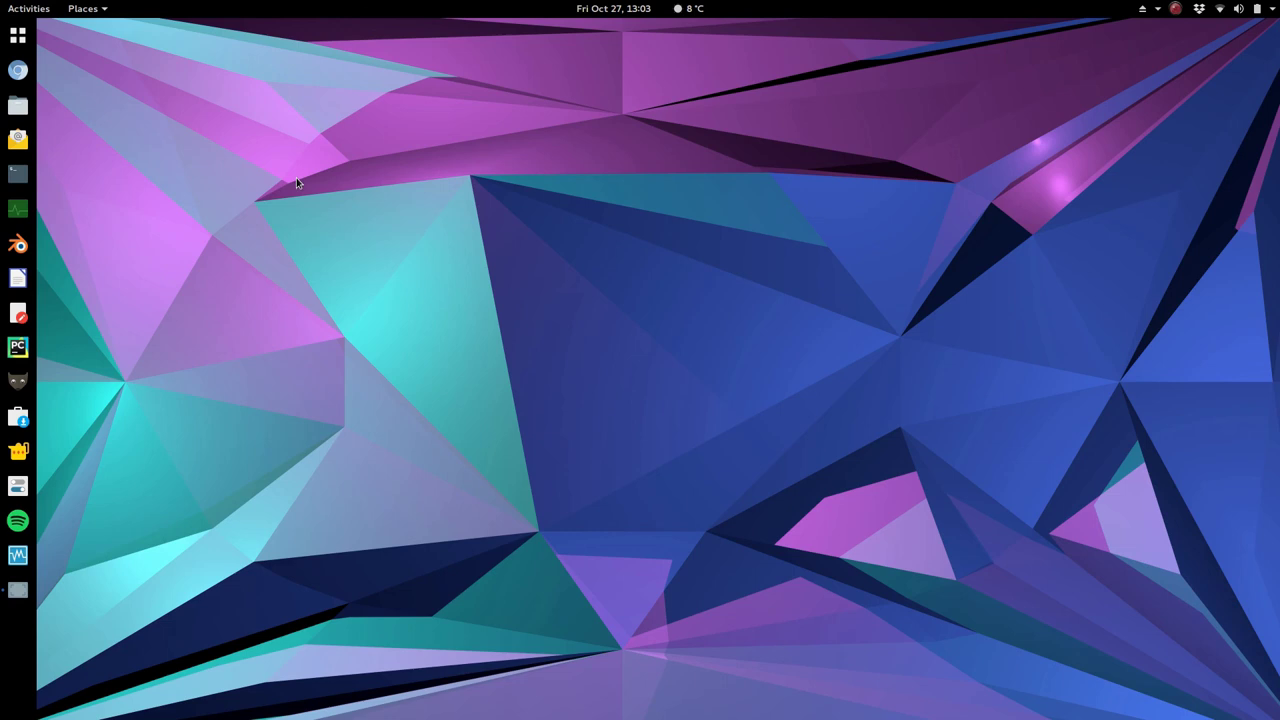
{"action": "left_click", "coordinate": [17, 35]}
{"action": "left_click", "coordinate": [17, 35]}
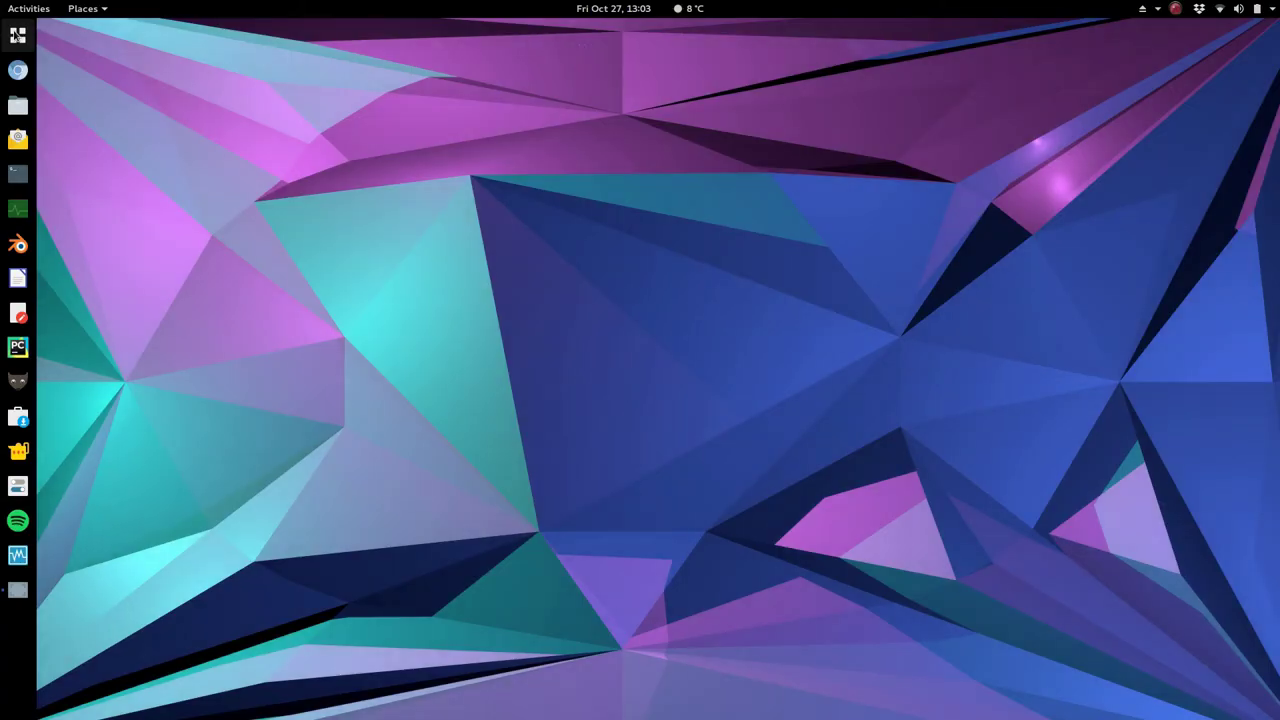